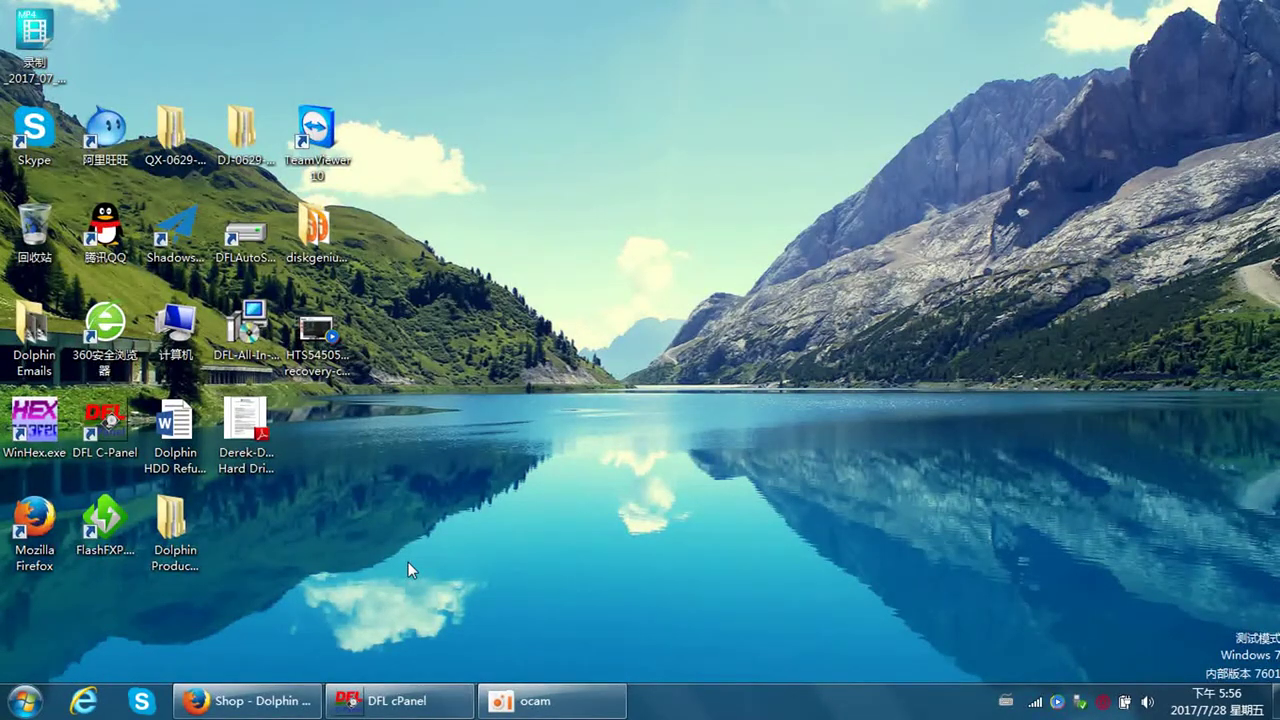
Step: Launch the DDP recovery module for the SATA 0 drive from DFL cPanel
{"action": "left_click", "coordinate": [398, 701]}
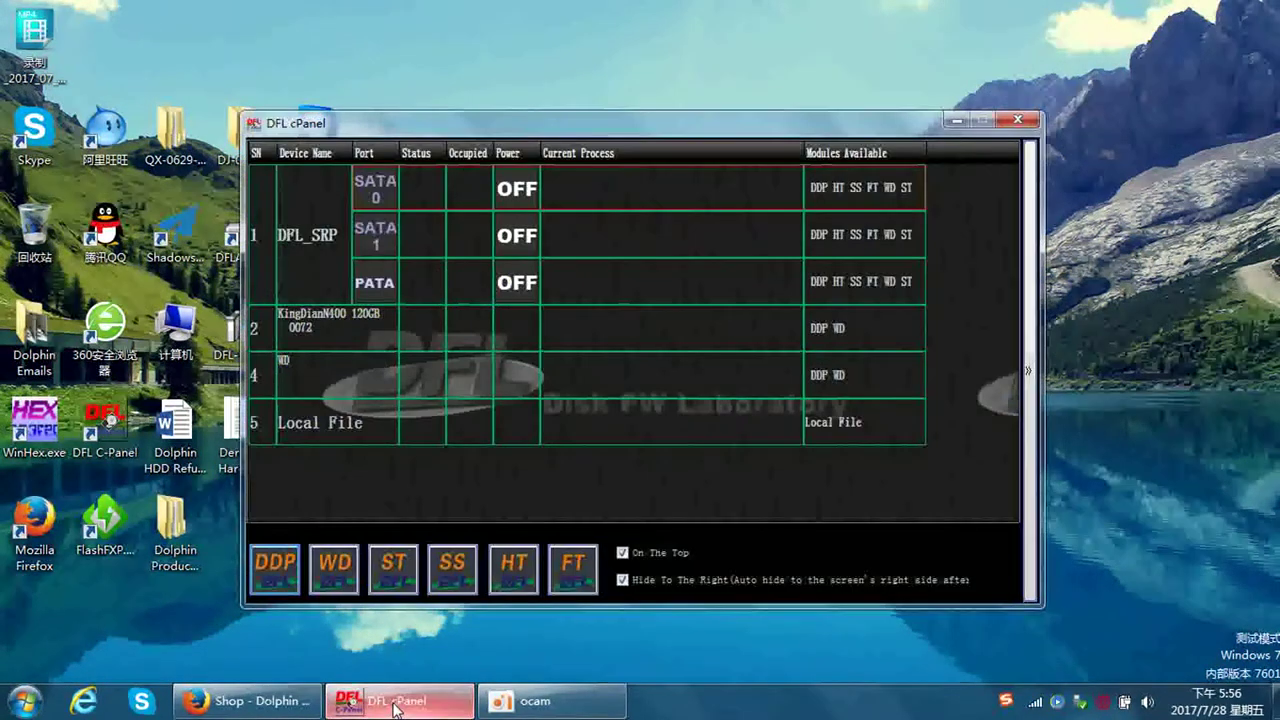
{"action": "left_click_drag", "start_coordinate": [457, 129], "coordinate": [470, 121]}
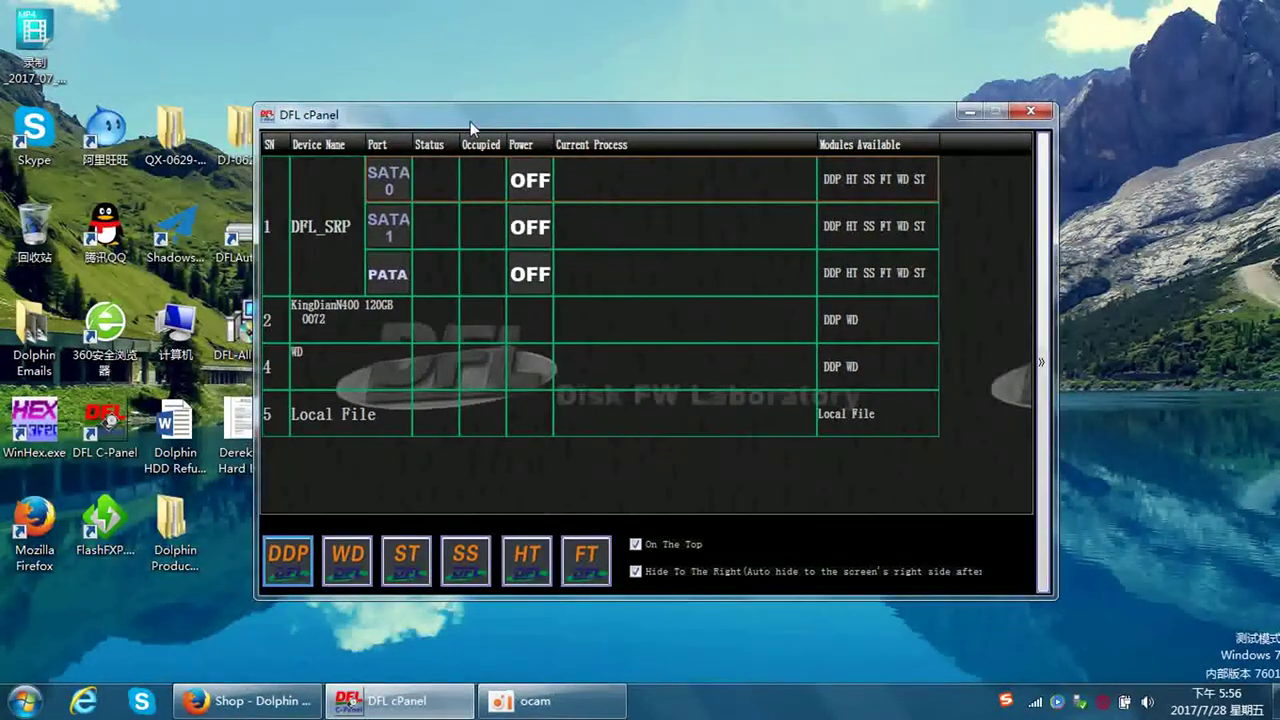
{"action": "double_click", "coordinate": [441, 178]}
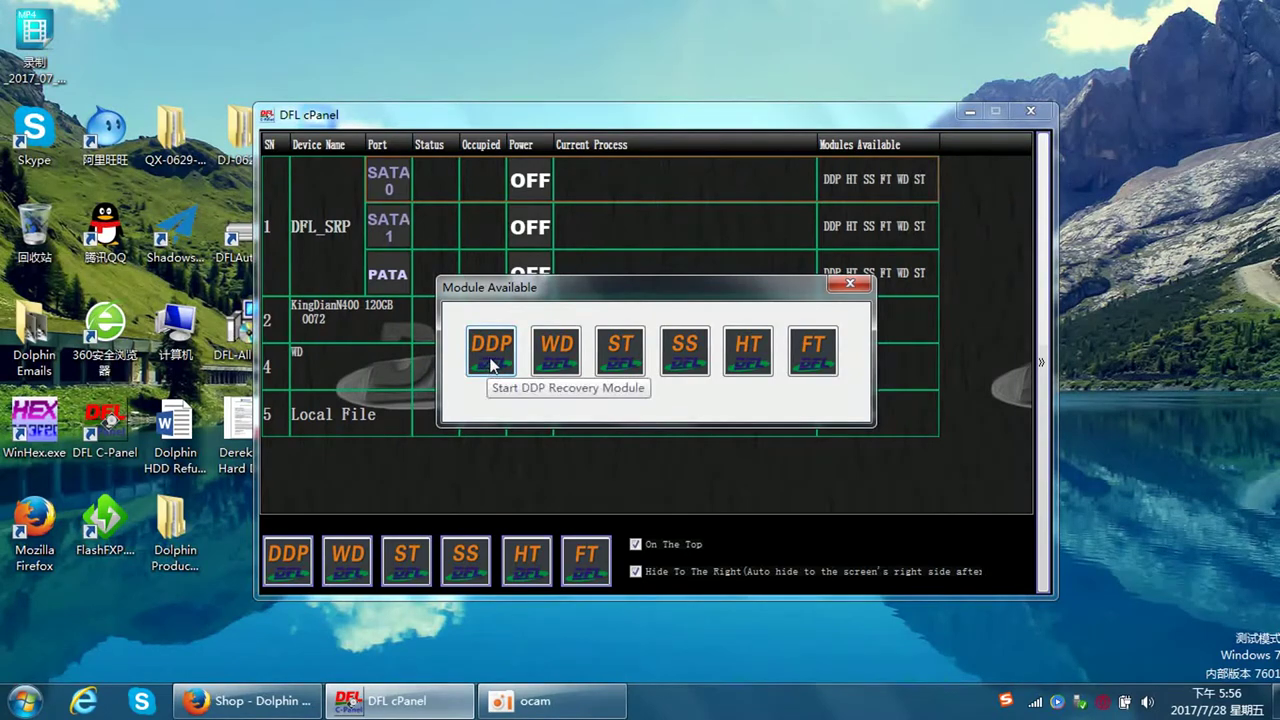
{"action": "left_click", "coordinate": [490, 360]}
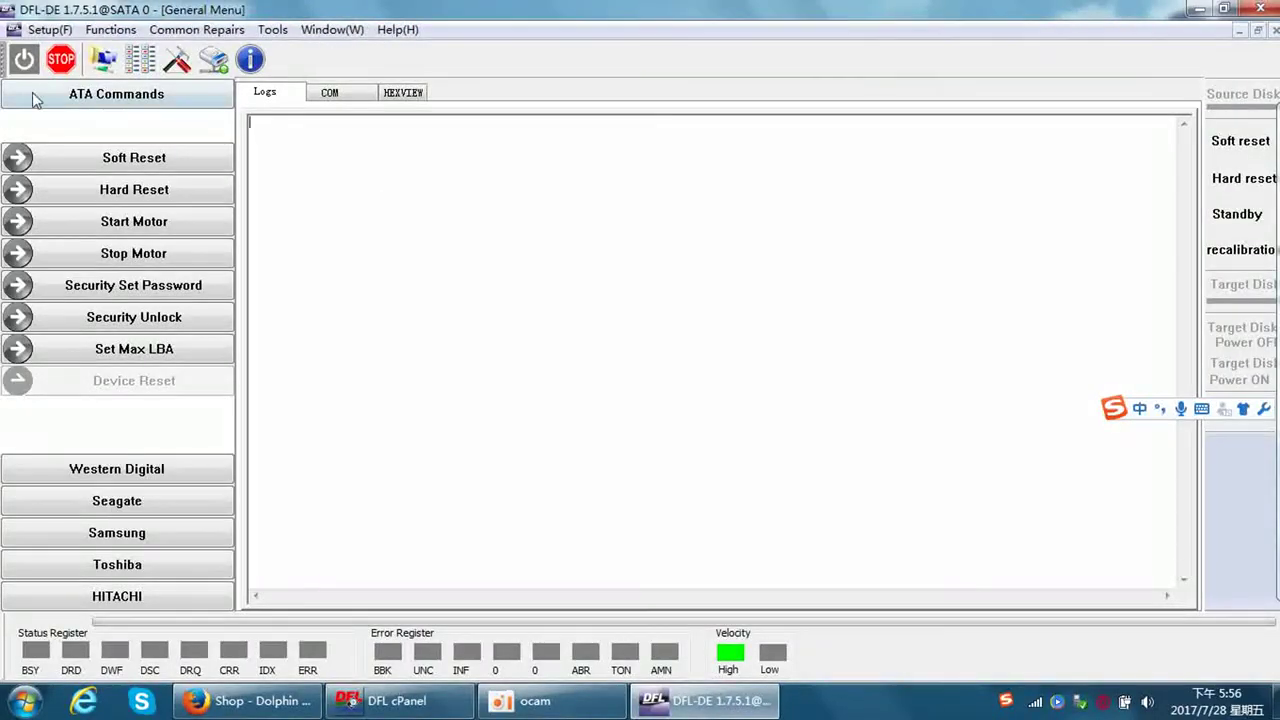
Step: Power up and detect the Hitachi HTS543225L9A300, then show its SATA0 disk test view
{"action": "left_click", "coordinate": [22, 60]}
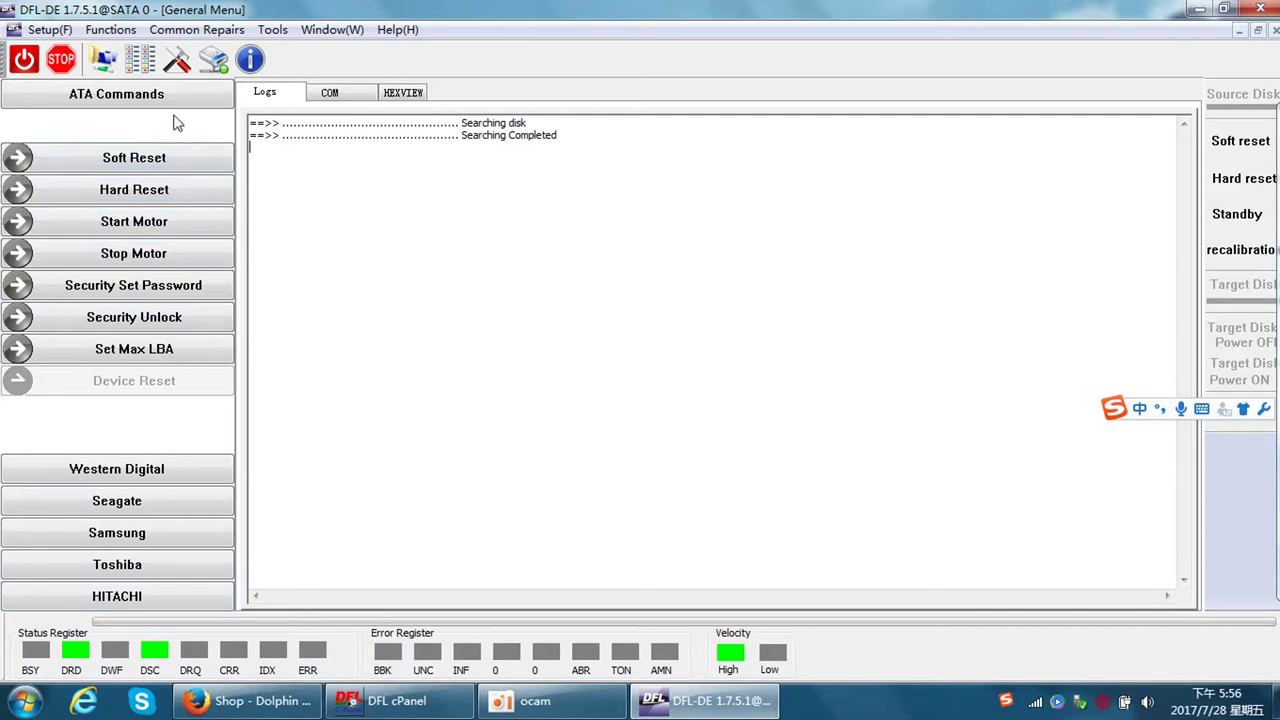
{"action": "left_click", "coordinate": [140, 60]}
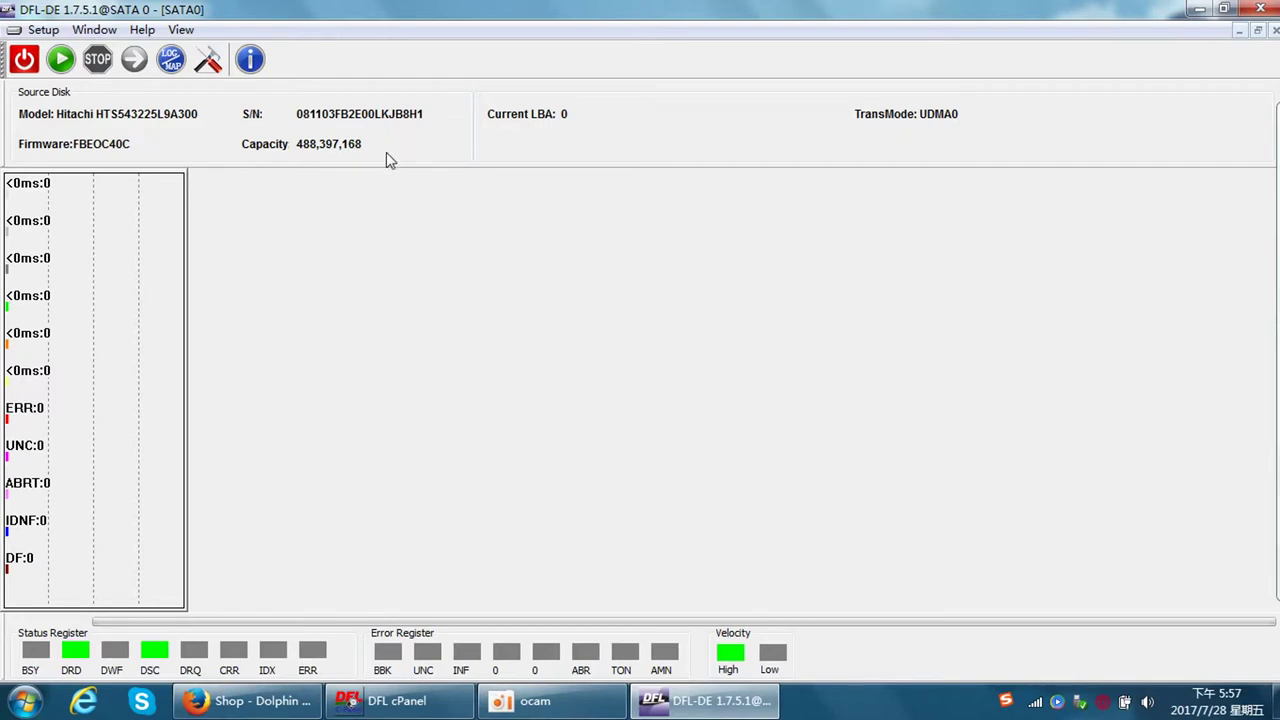
Step: Run a read-verify scan on the existing log and stop it at LBA 328,448 once errors appear
{"action": "left_click", "coordinate": [60, 59]}
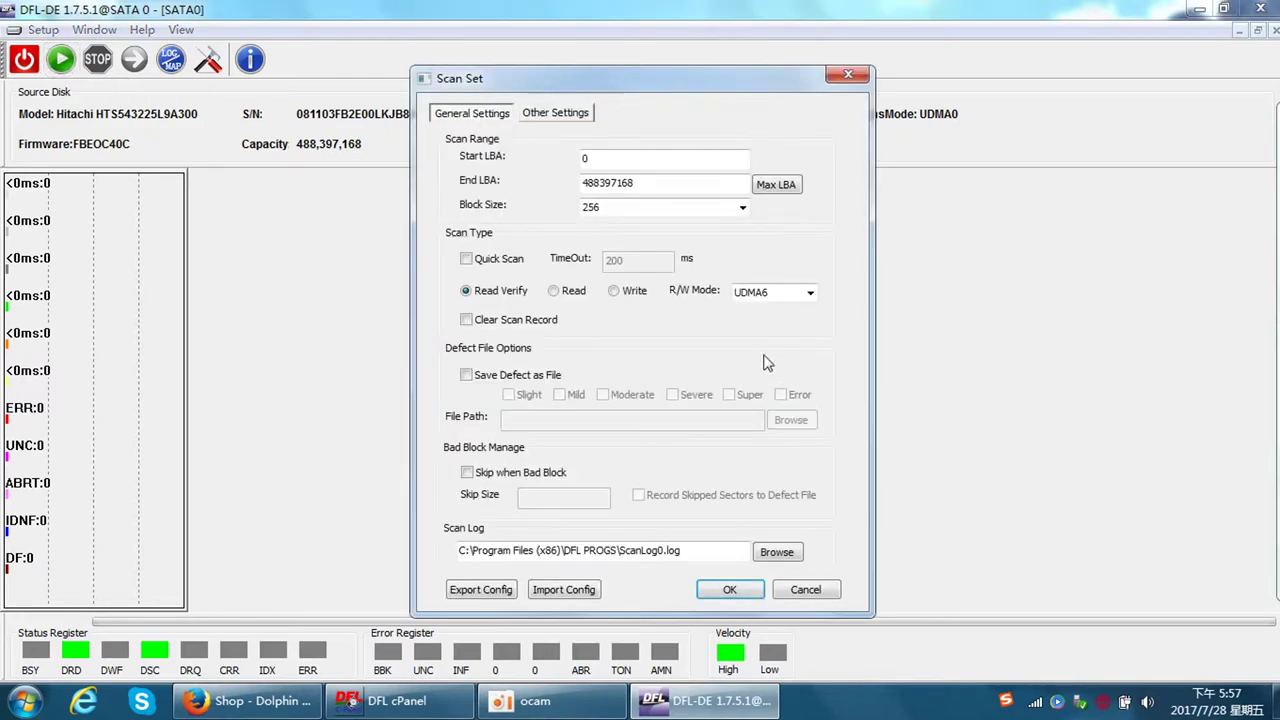
{"action": "left_click", "coordinate": [716, 590]}
{"action": "left_click", "coordinate": [617, 395]}
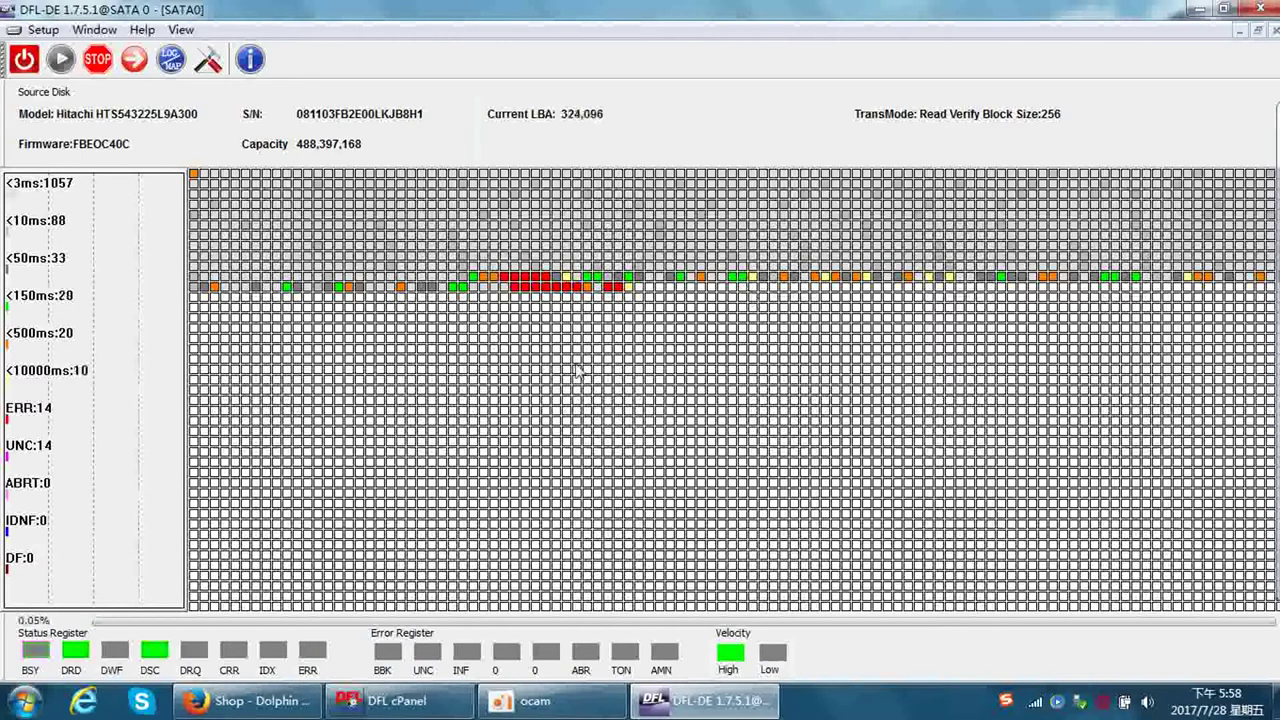
{"action": "left_click", "coordinate": [100, 70]}
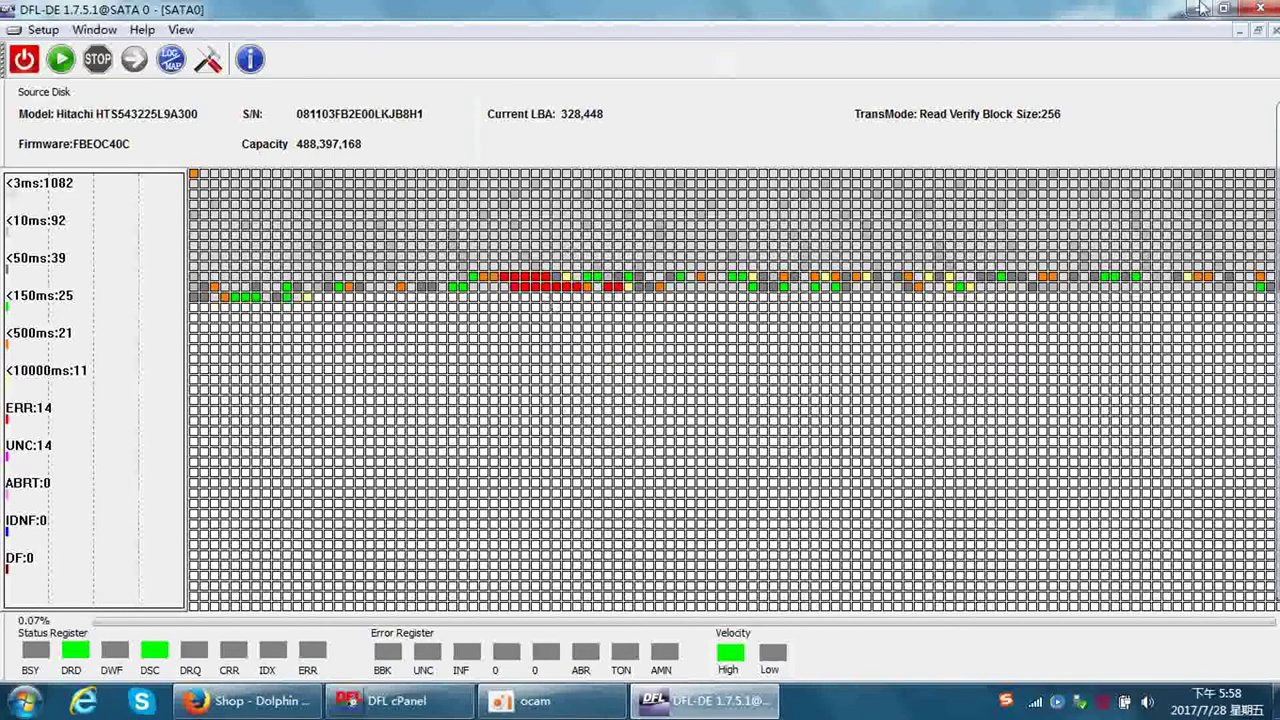
Step: Start a new task for the Hitachi drive named IBM-patientLS
{"action": "left_click", "coordinate": [1273, 30]}
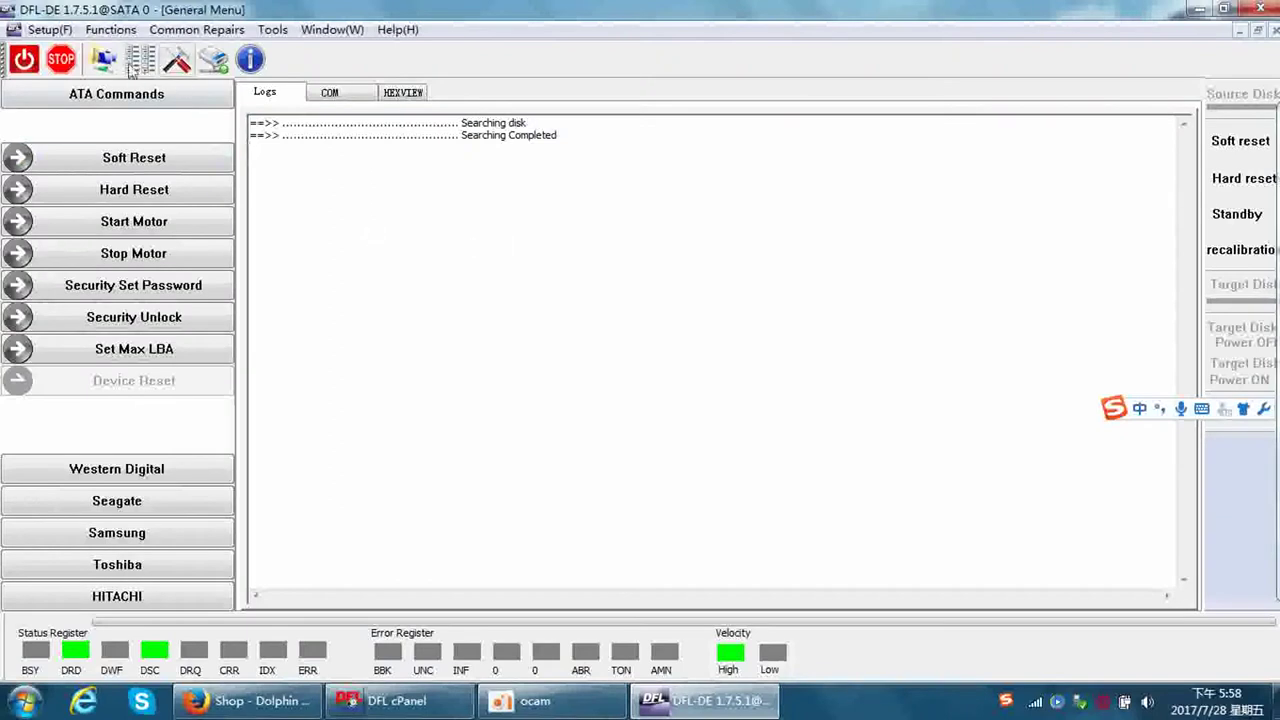
{"action": "left_click", "coordinate": [676, 257]}
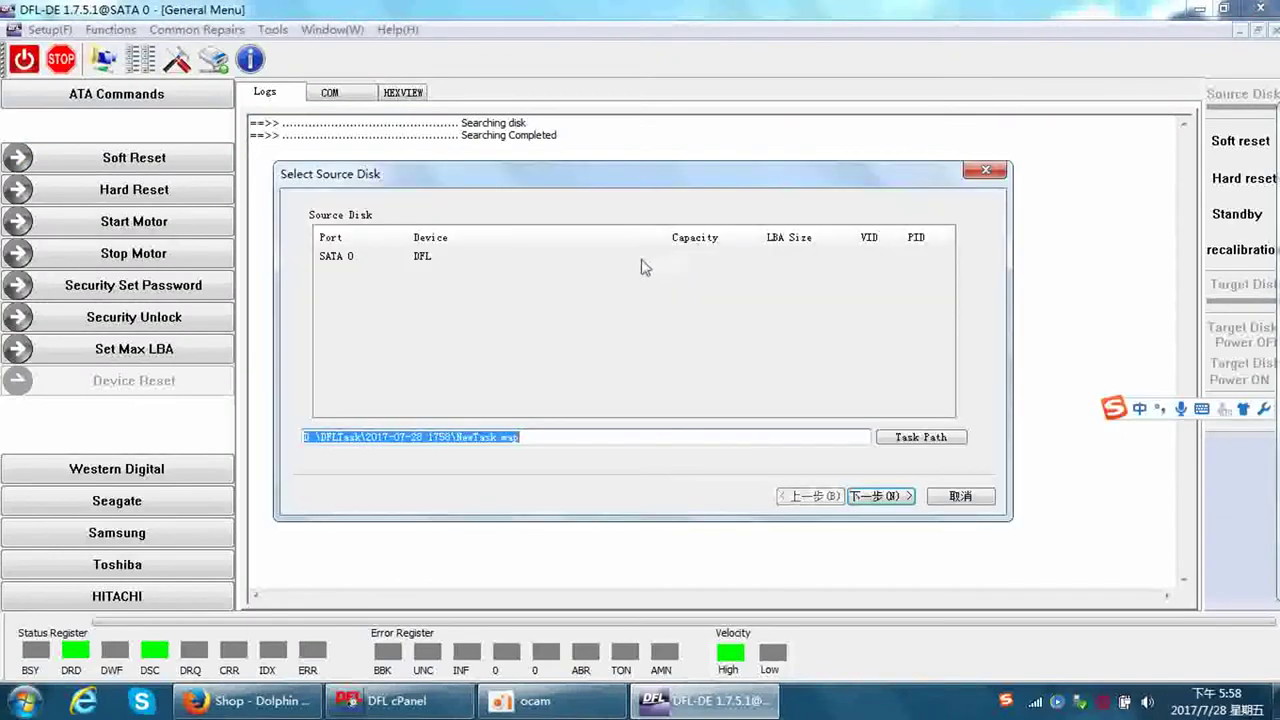
{"action": "left_click", "coordinate": [498, 437]}
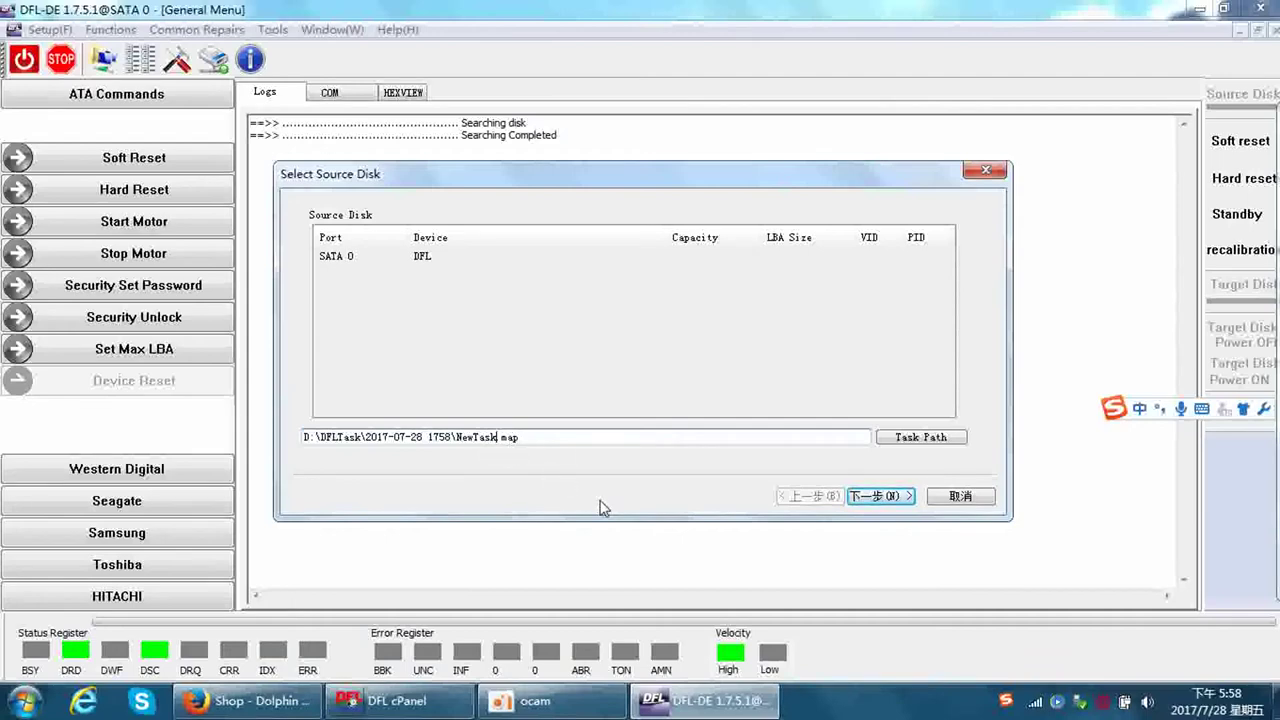
{"action": "key", "text": "BackSpace"}
{"action": "type", "text": "IBM"}
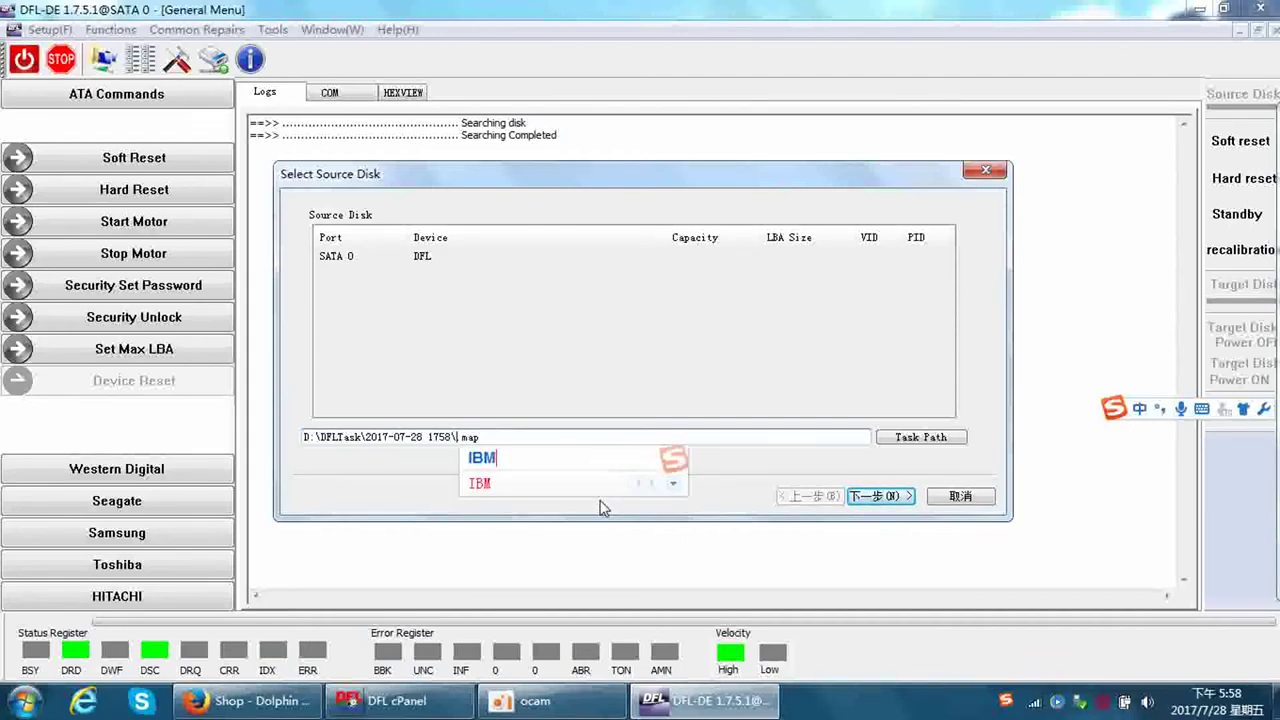
{"action": "type", "text": "-patientL9"}
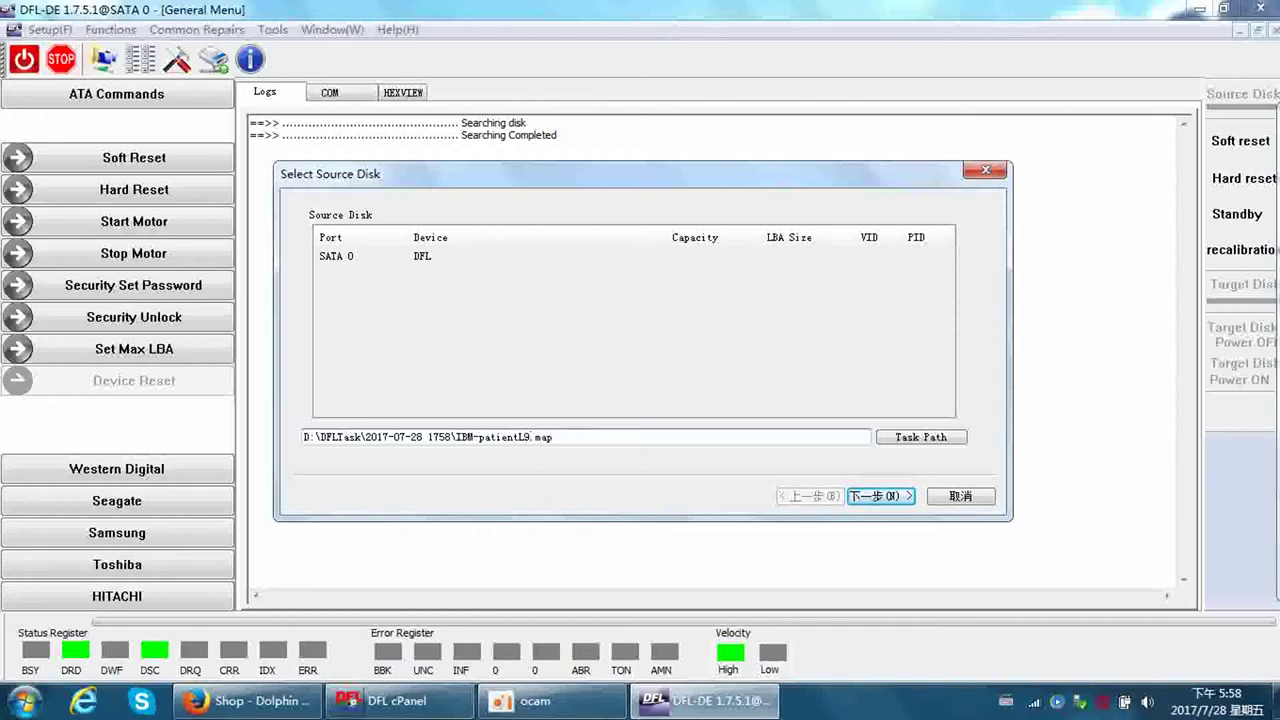
Step: Make the task a Disk Image saved to the file DiskImage2.img
{"action": "left_click", "coordinate": [884, 496]}
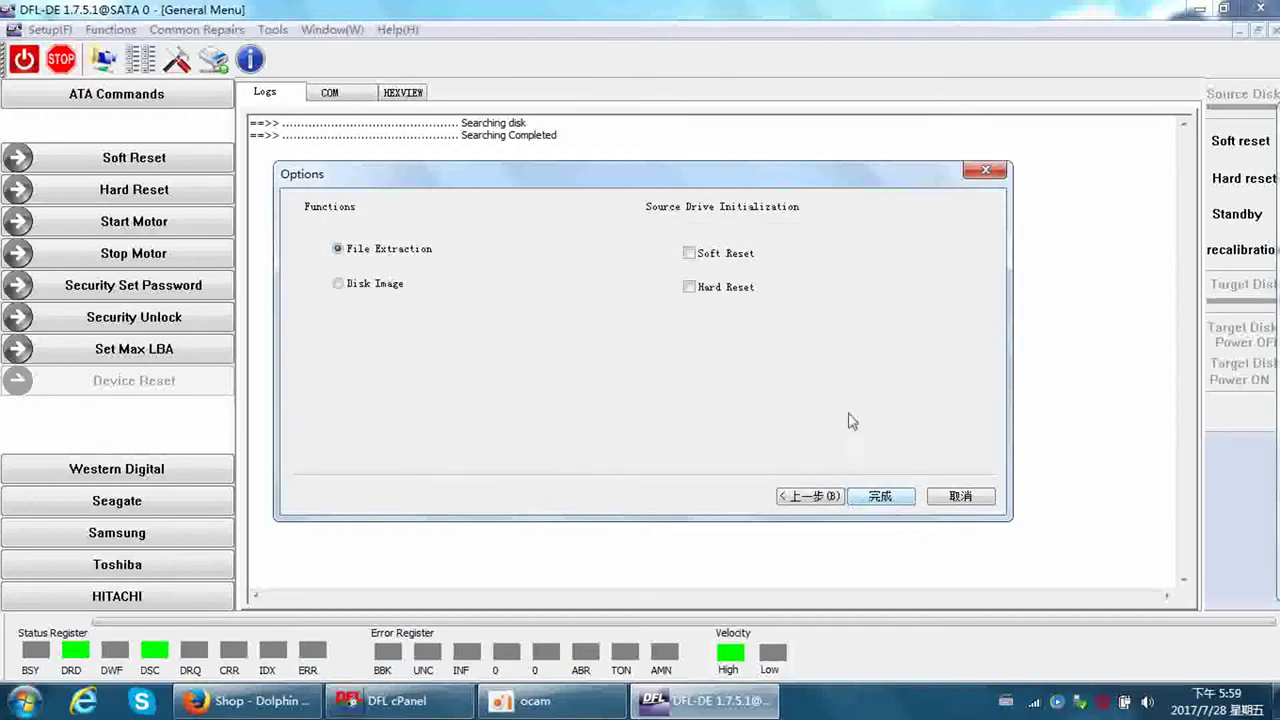
{"action": "left_click", "coordinate": [390, 285]}
{"action": "left_click", "coordinate": [882, 496]}
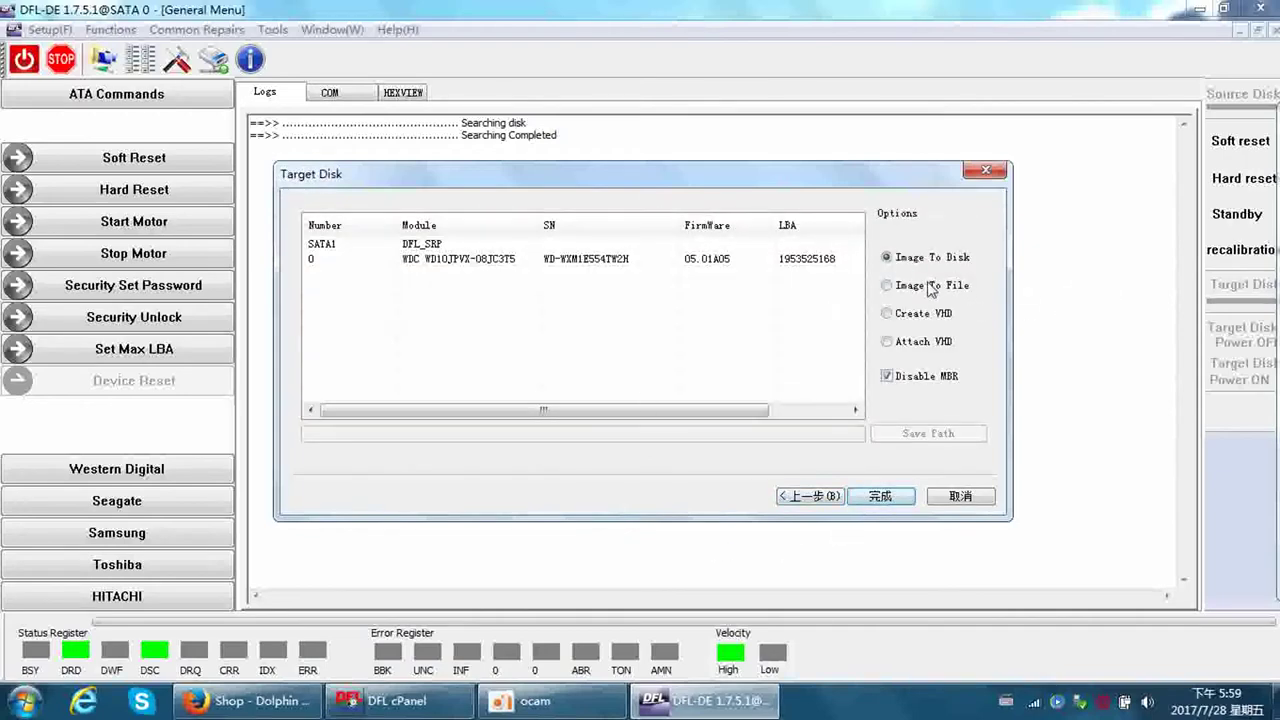
{"action": "left_click", "coordinate": [931, 288]}
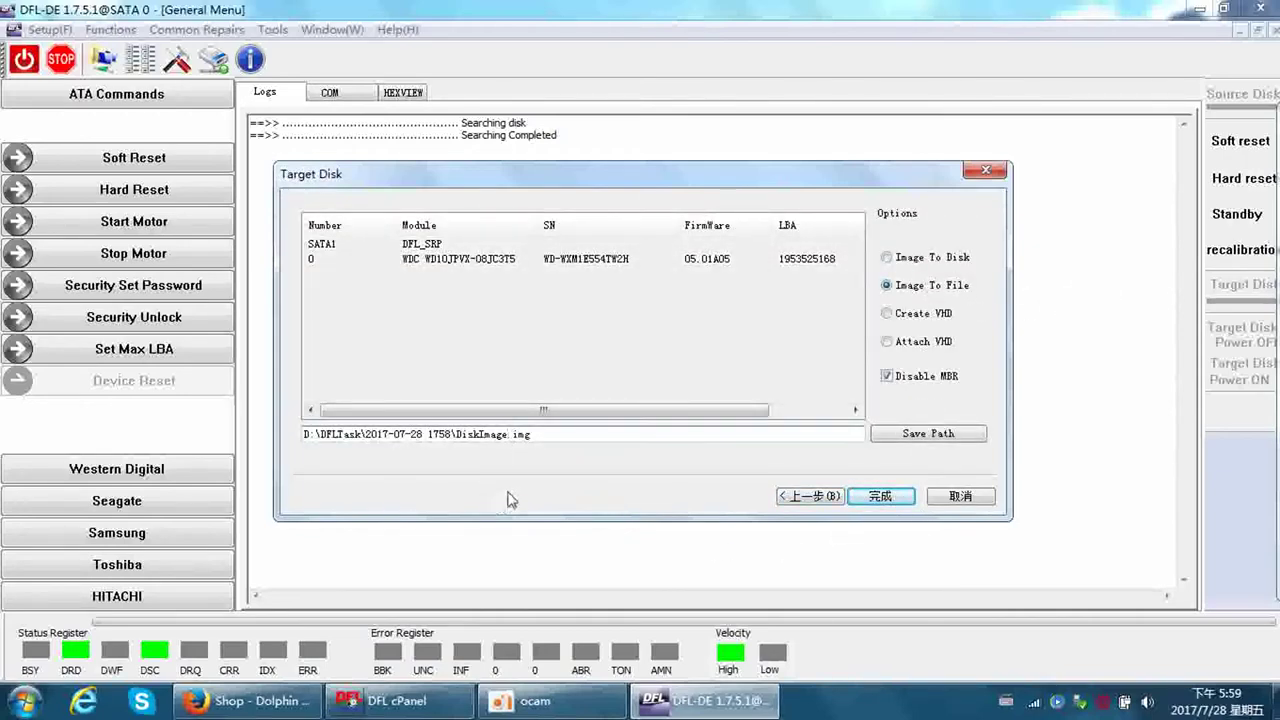
{"action": "type", "text": "2"}
{"action": "left_click", "coordinate": [884, 496]}
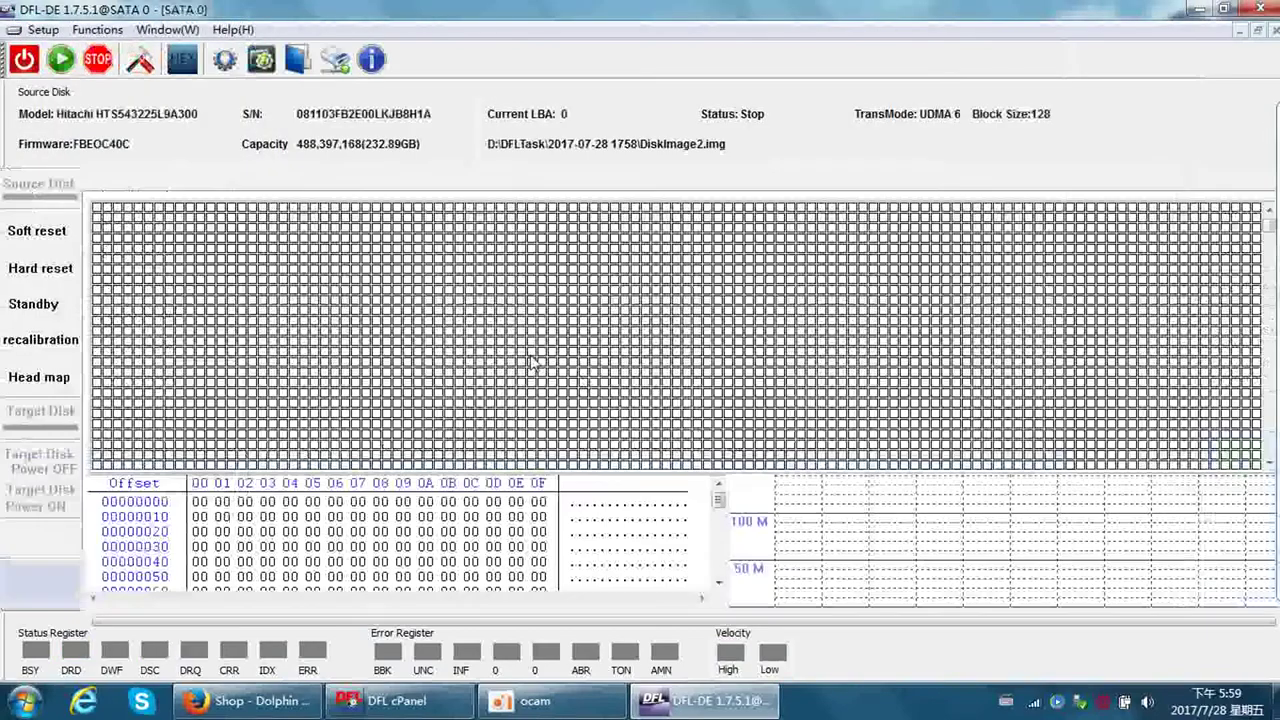
Step: Apply the Hitachi family head map to start imaging, then switch to the Dolphin shop page
{"action": "left_click", "coordinate": [52, 383]}
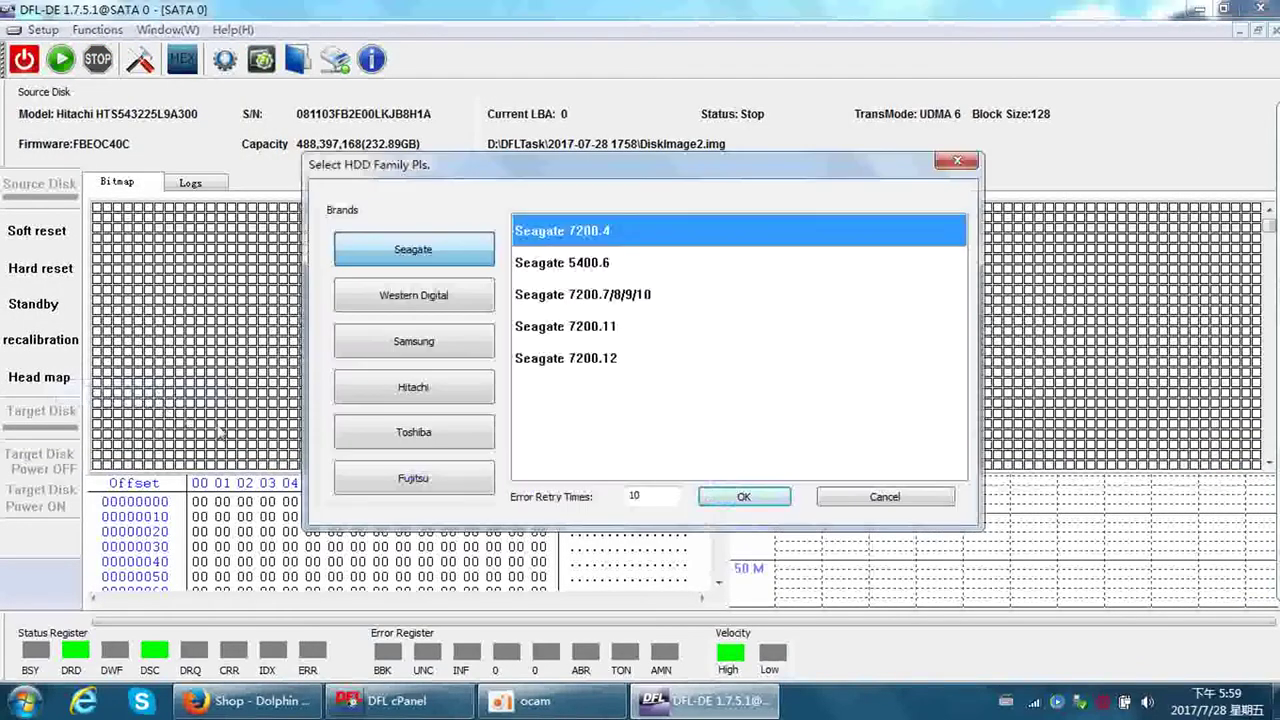
{"action": "left_click", "coordinate": [415, 385]}
{"action": "left_click", "coordinate": [744, 500]}
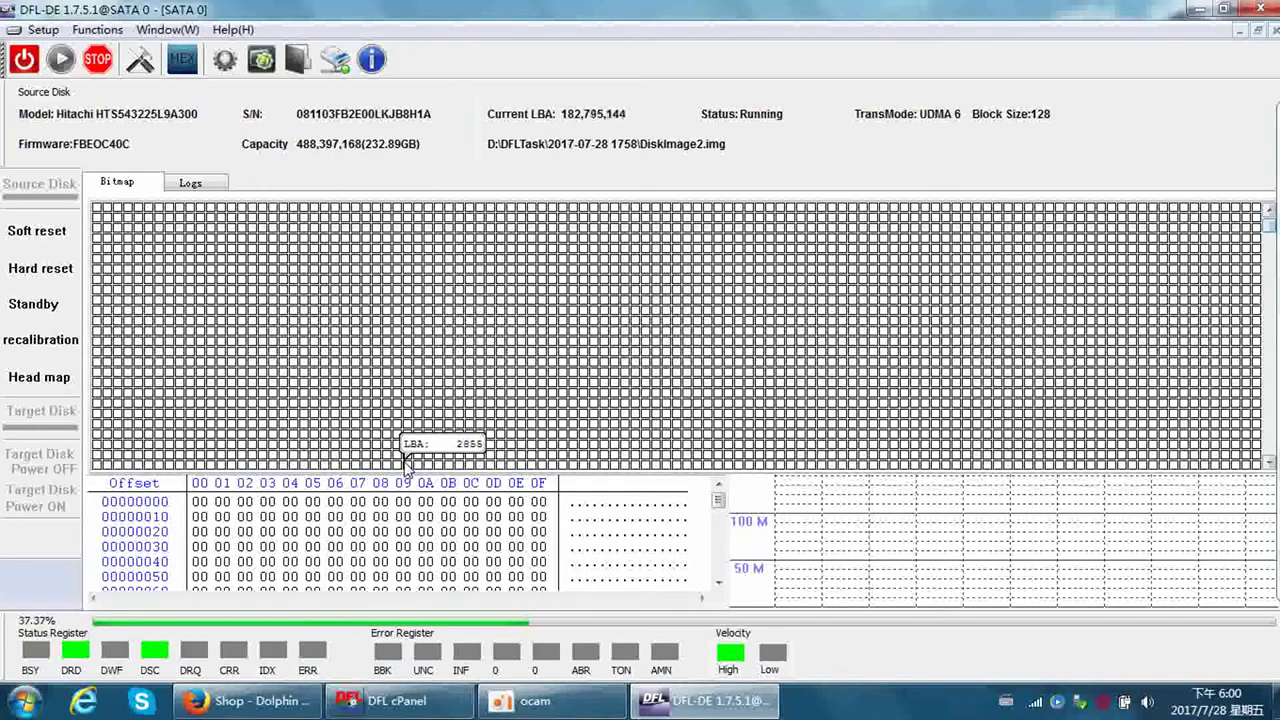
{"action": "left_click", "coordinate": [268, 695]}
Step: Scroll through the Dolphin Data Lab shop product listings
{"action": "scroll", "coordinate": [820, 540], "scroll_direction": "up", "scroll_amount": 5}
{"action": "scroll", "coordinate": [843, 563], "scroll_direction": "up", "scroll_amount": 2}
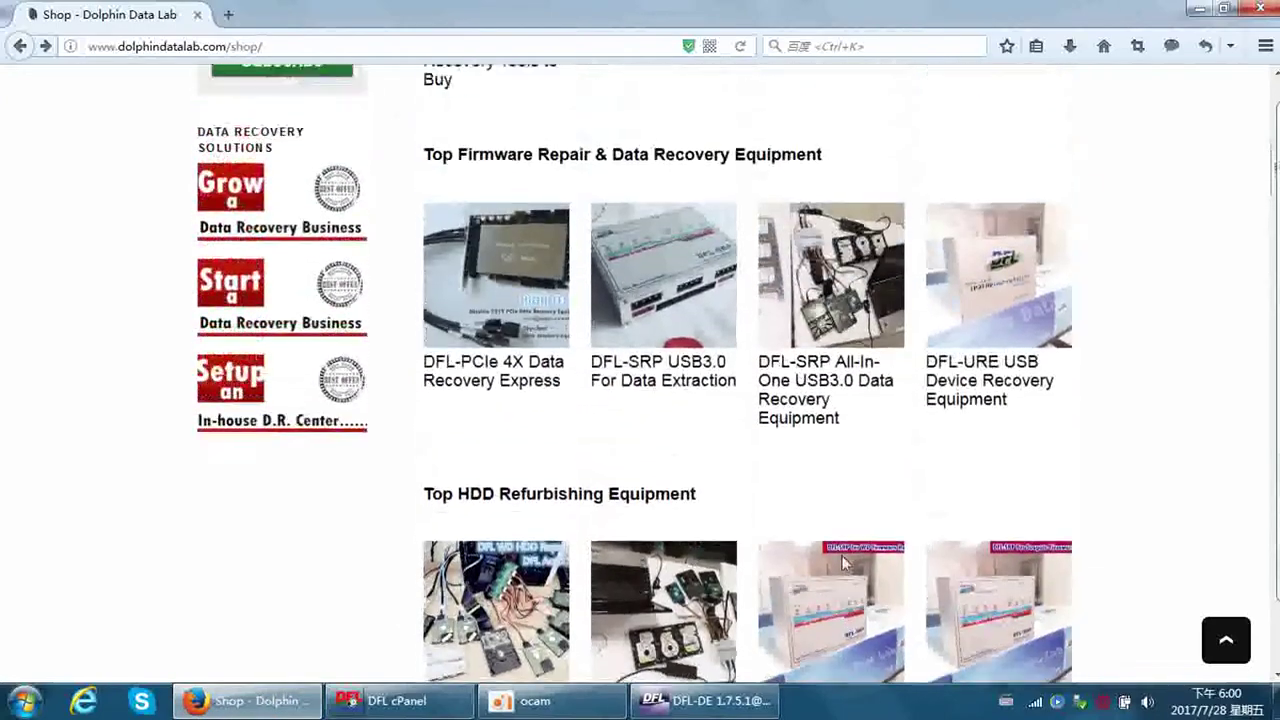
{"action": "scroll", "coordinate": [786, 531], "scroll_direction": "up", "scroll_amount": 5}
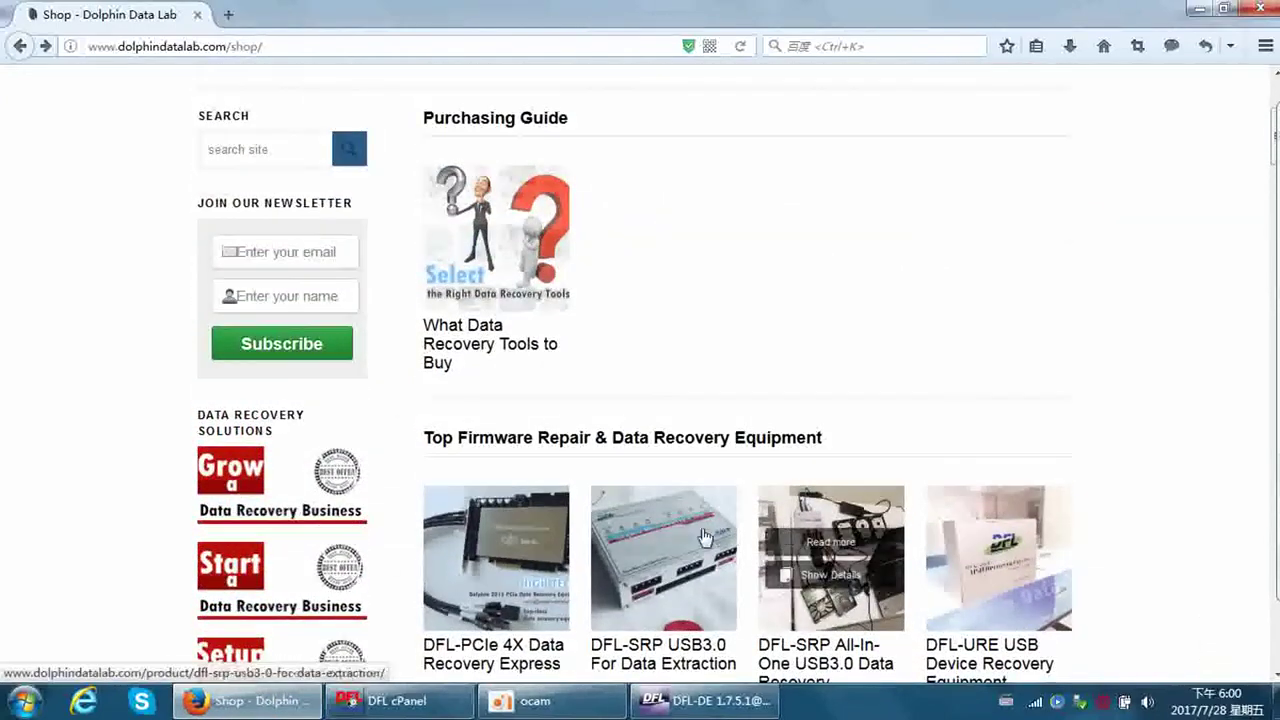
{"action": "scroll", "coordinate": [704, 537], "scroll_direction": "down", "scroll_amount": 4}
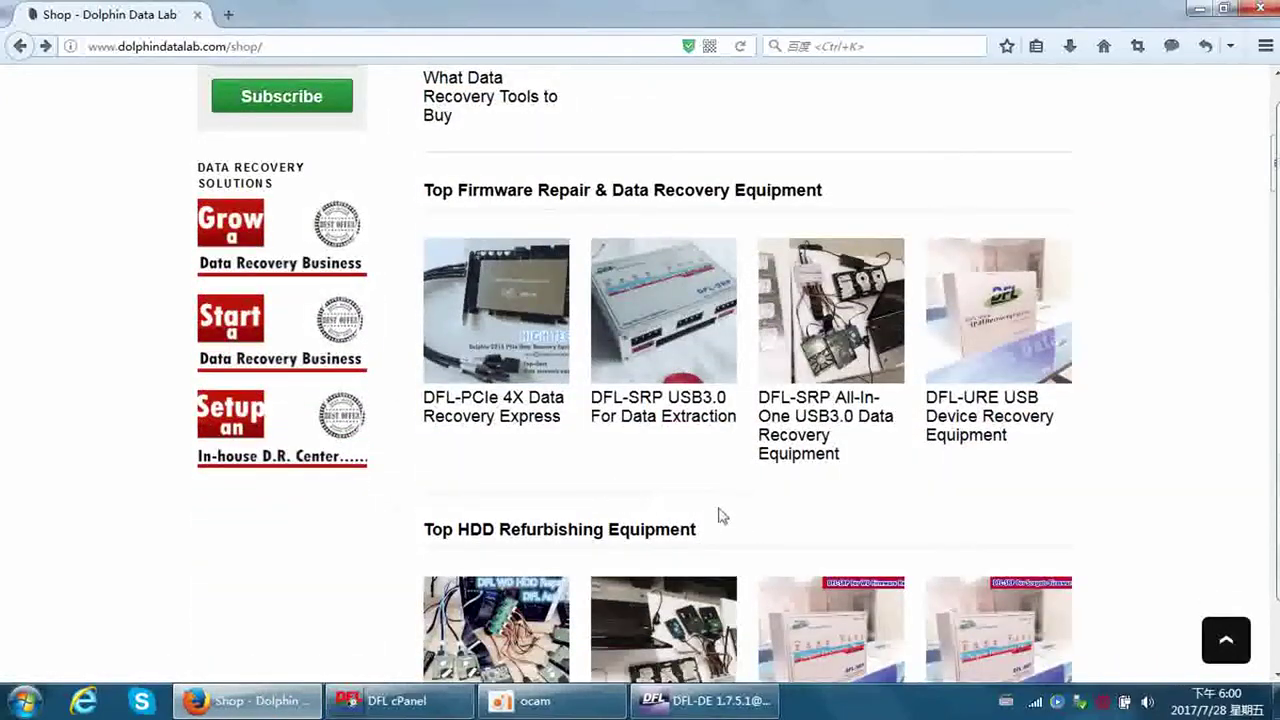
{"action": "scroll", "coordinate": [680, 500], "scroll_direction": "down", "scroll_amount": 2}
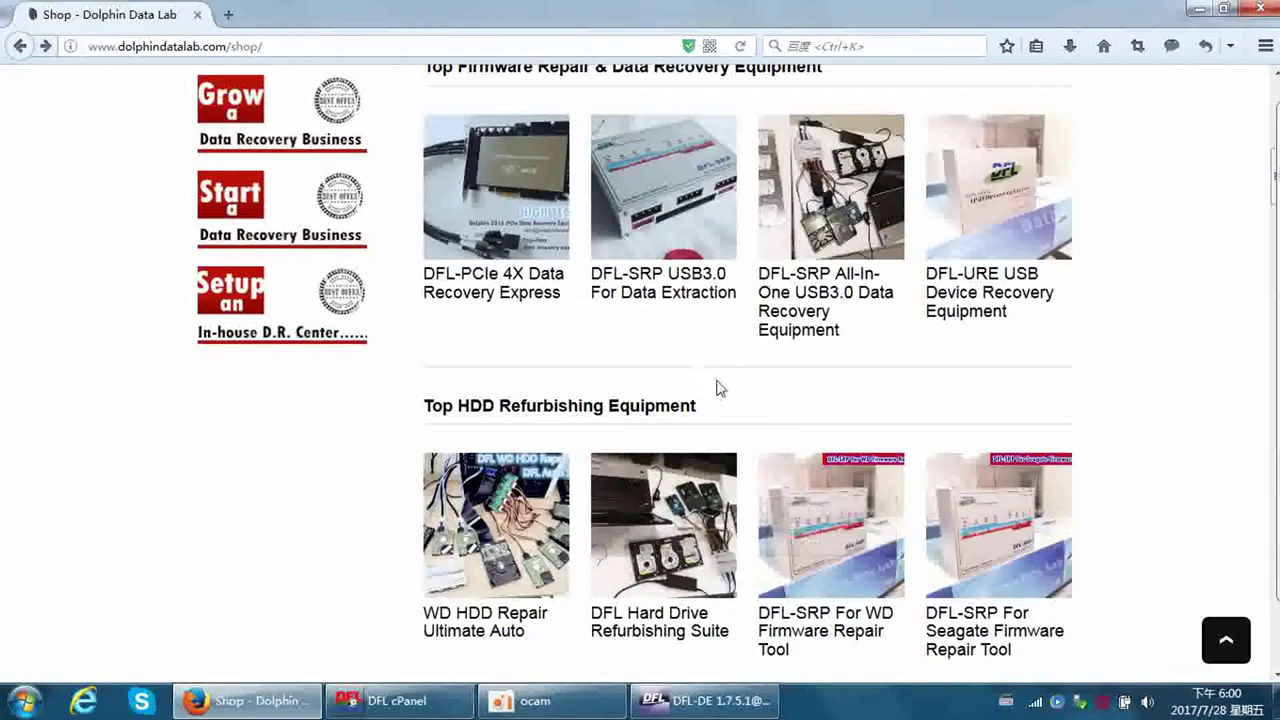
{"action": "scroll", "coordinate": [753, 404], "scroll_direction": "down", "scroll_amount": 8}
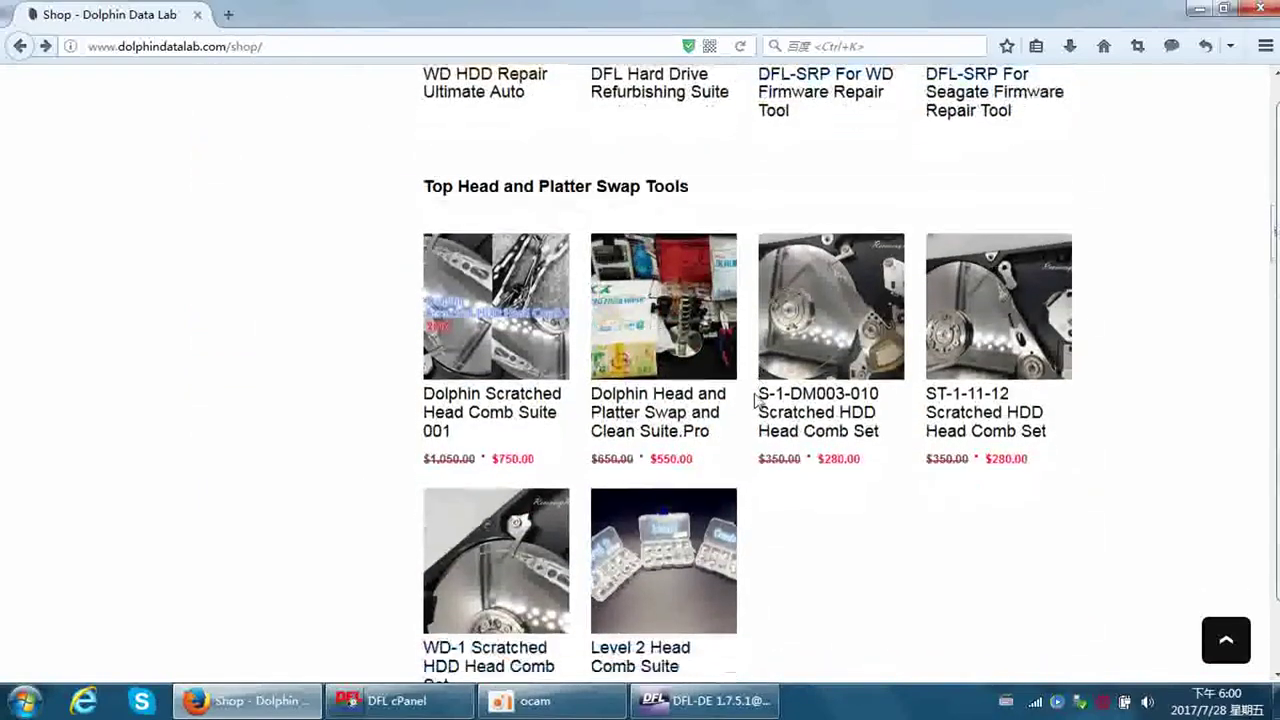
{"action": "scroll", "coordinate": [755, 400], "scroll_direction": "up", "scroll_amount": 4}
{"action": "scroll", "coordinate": [755, 400], "scroll_direction": "up", "scroll_amount": 4}
{"action": "scroll", "coordinate": [755, 400], "scroll_direction": "up", "scroll_amount": 2}
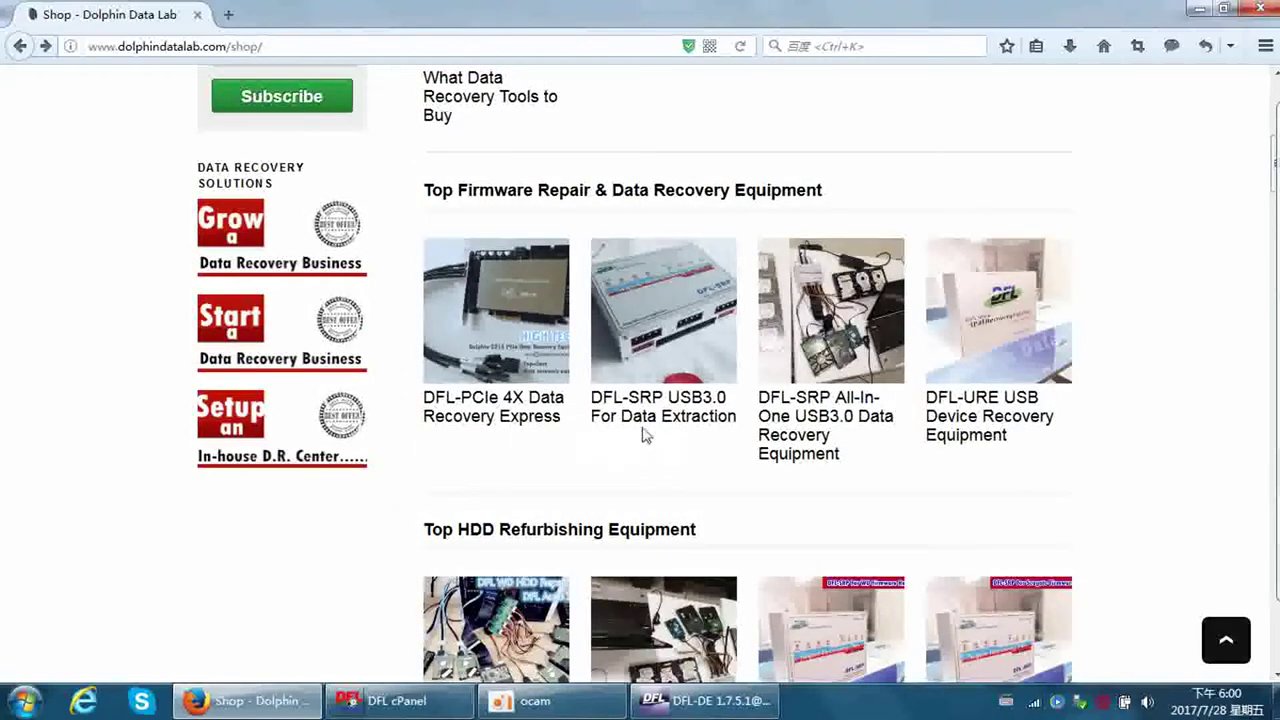
{"action": "scroll", "coordinate": [940, 460], "scroll_direction": "down", "scroll_amount": 2}
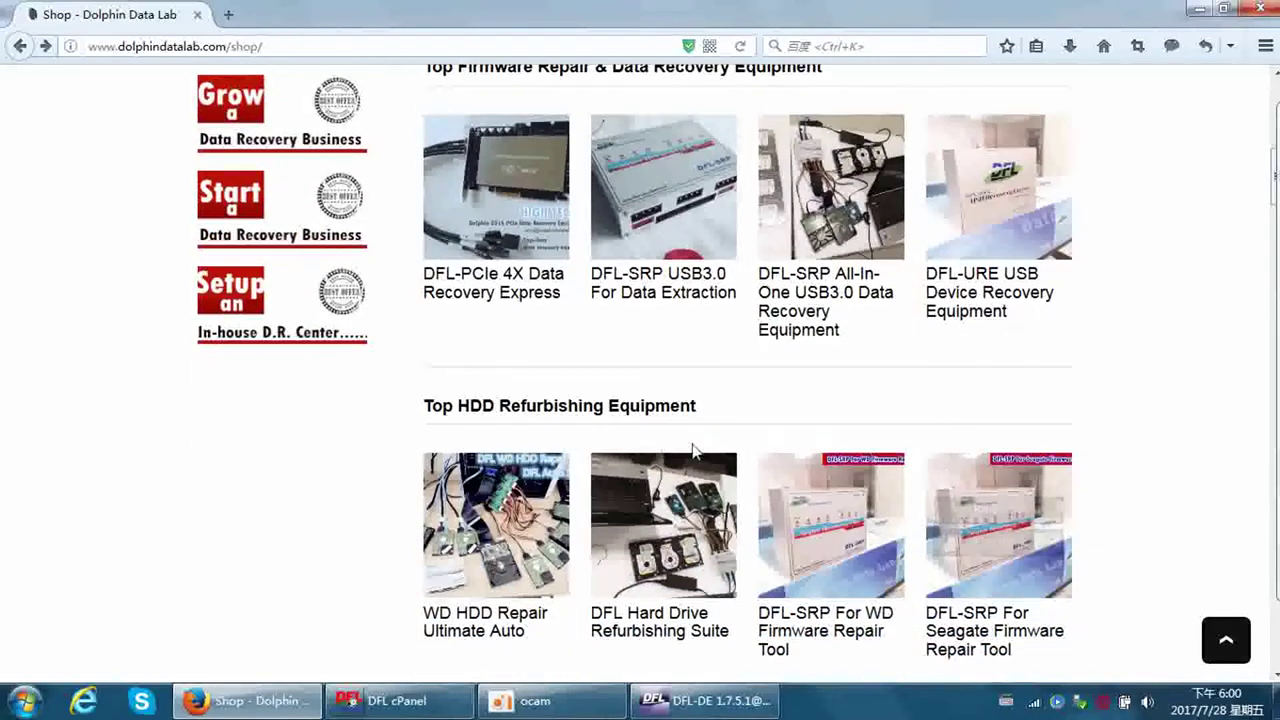
{"action": "scroll", "coordinate": [780, 415], "scroll_direction": "down", "scroll_amount": 2}
{"action": "scroll", "coordinate": [660, 390], "scroll_direction": "down", "scroll_amount": 2}
{"action": "mouse_move", "coordinate": [663, 210]}
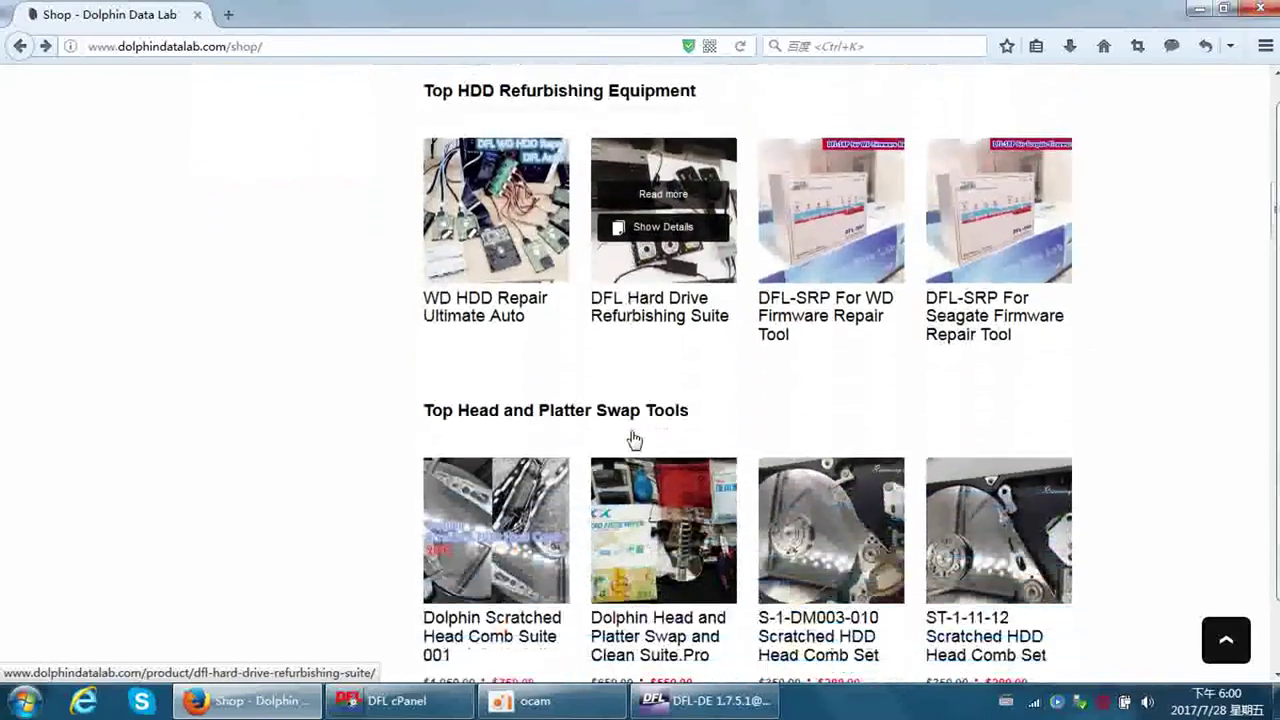
{"action": "scroll", "coordinate": [660, 388], "scroll_direction": "down", "scroll_amount": 2}
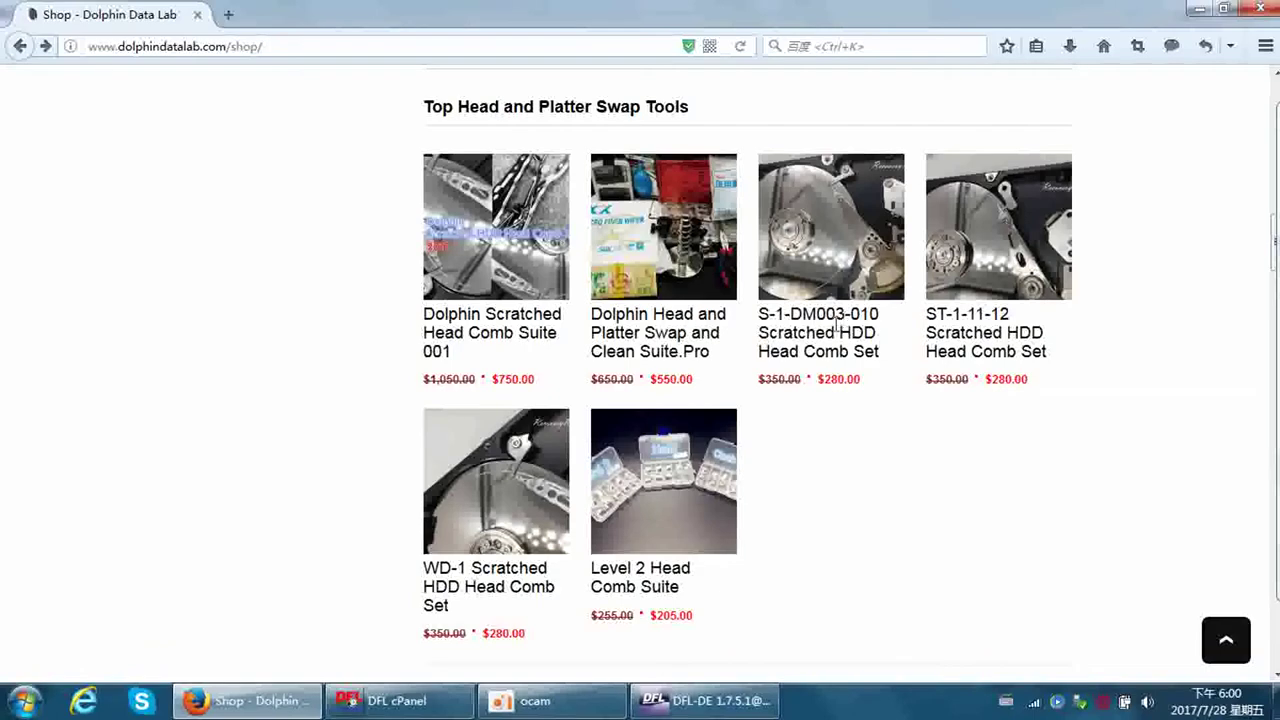
{"action": "scroll", "coordinate": [786, 434], "scroll_direction": "down", "scroll_amount": 1}
{"action": "scroll", "coordinate": [786, 434], "scroll_direction": "down", "scroll_amount": 2}
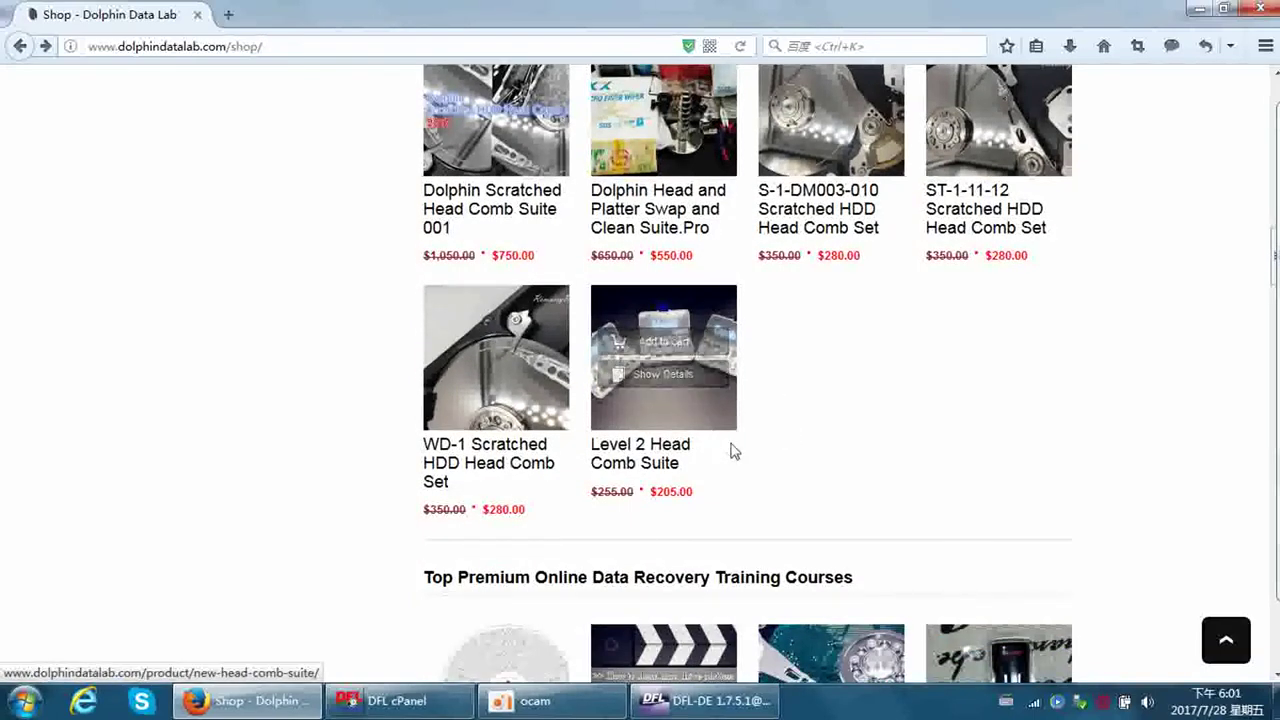
{"action": "scroll", "coordinate": [731, 451], "scroll_direction": "down", "scroll_amount": 3}
{"action": "scroll", "coordinate": [660, 451], "scroll_direction": "down", "scroll_amount": 1}
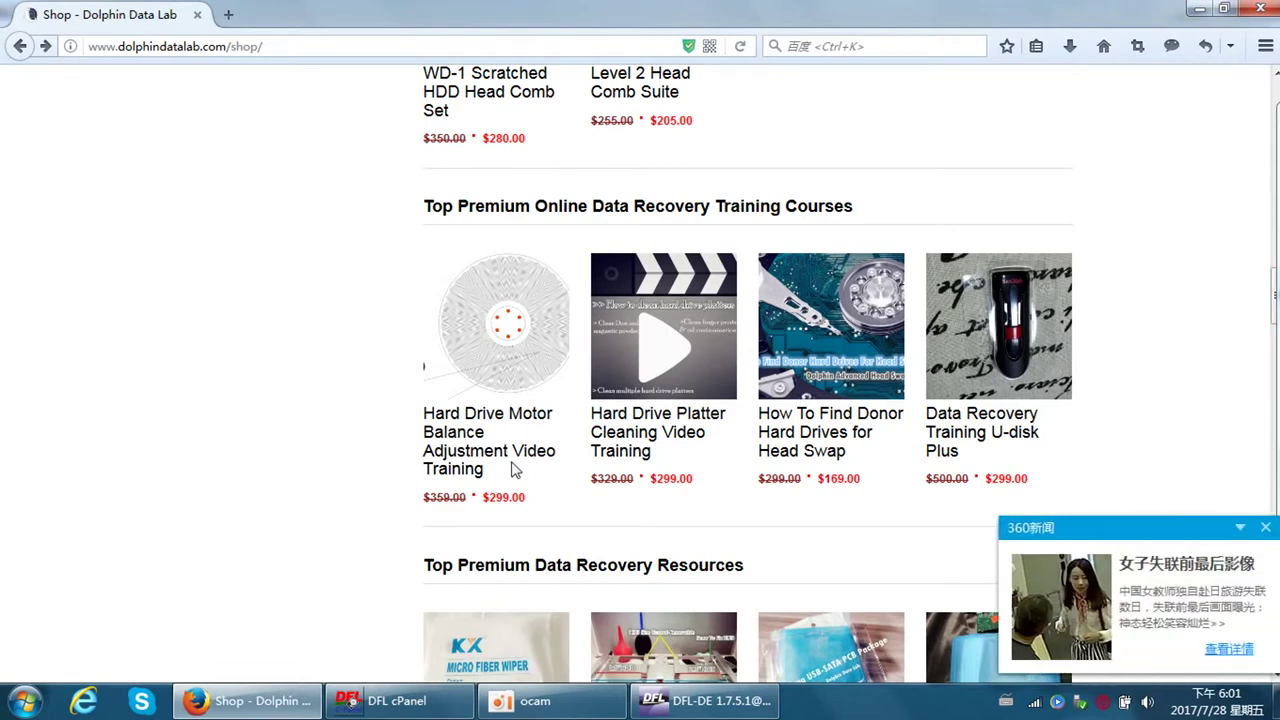
Step: Dismiss the 360 news popup, browse down to the data recovery resources, and return to DFL-DE
{"action": "left_click", "coordinate": [1266, 528]}
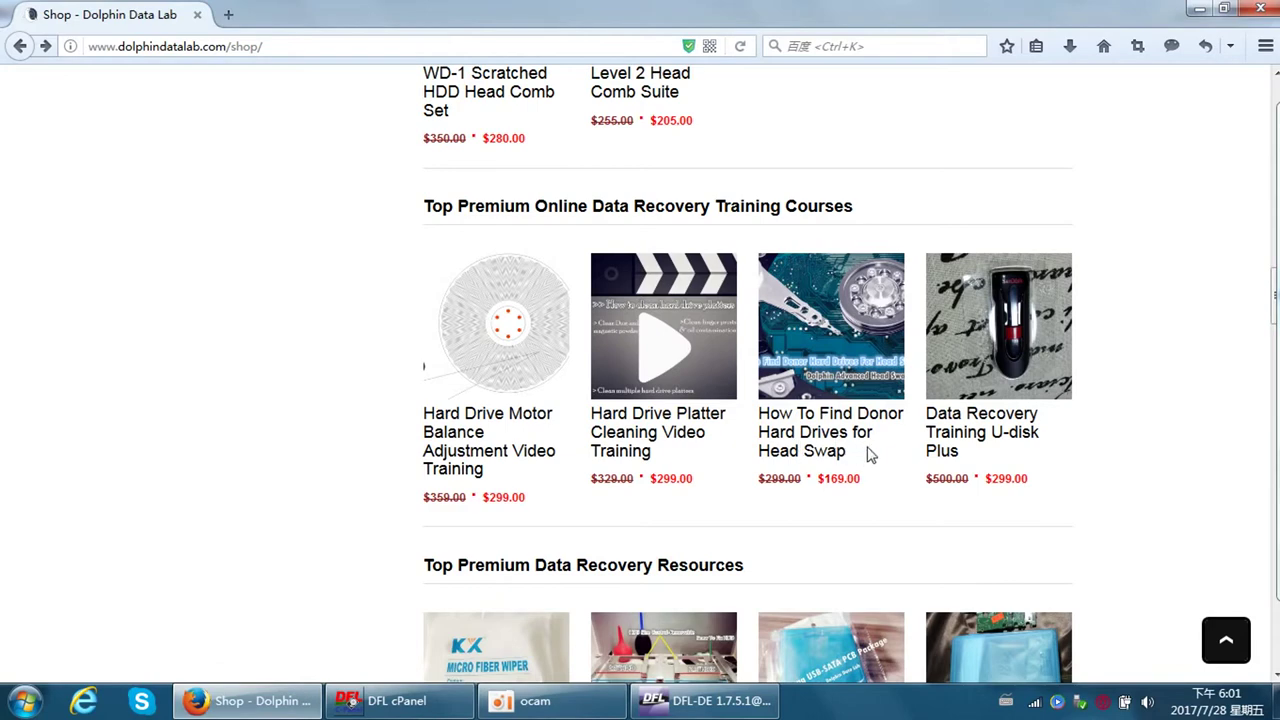
{"action": "scroll", "coordinate": [848, 453], "scroll_direction": "down", "scroll_amount": 2}
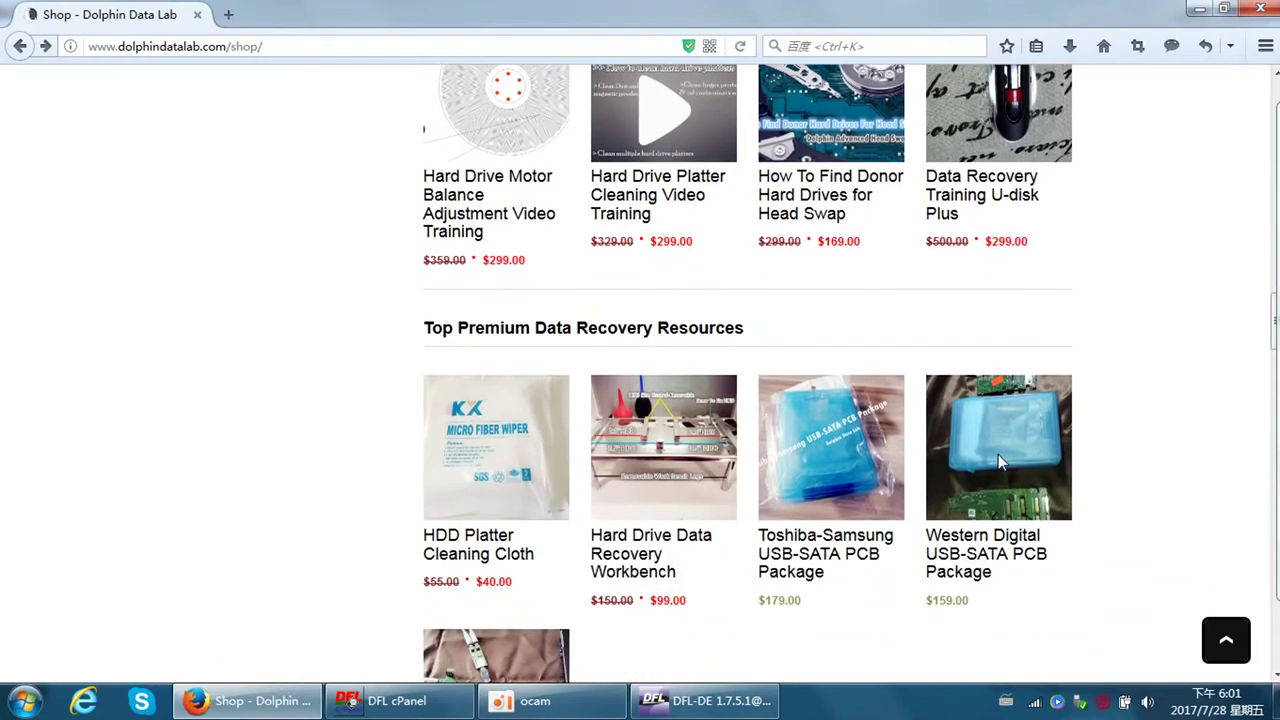
{"action": "scroll", "coordinate": [889, 447], "scroll_direction": "down", "scroll_amount": 1}
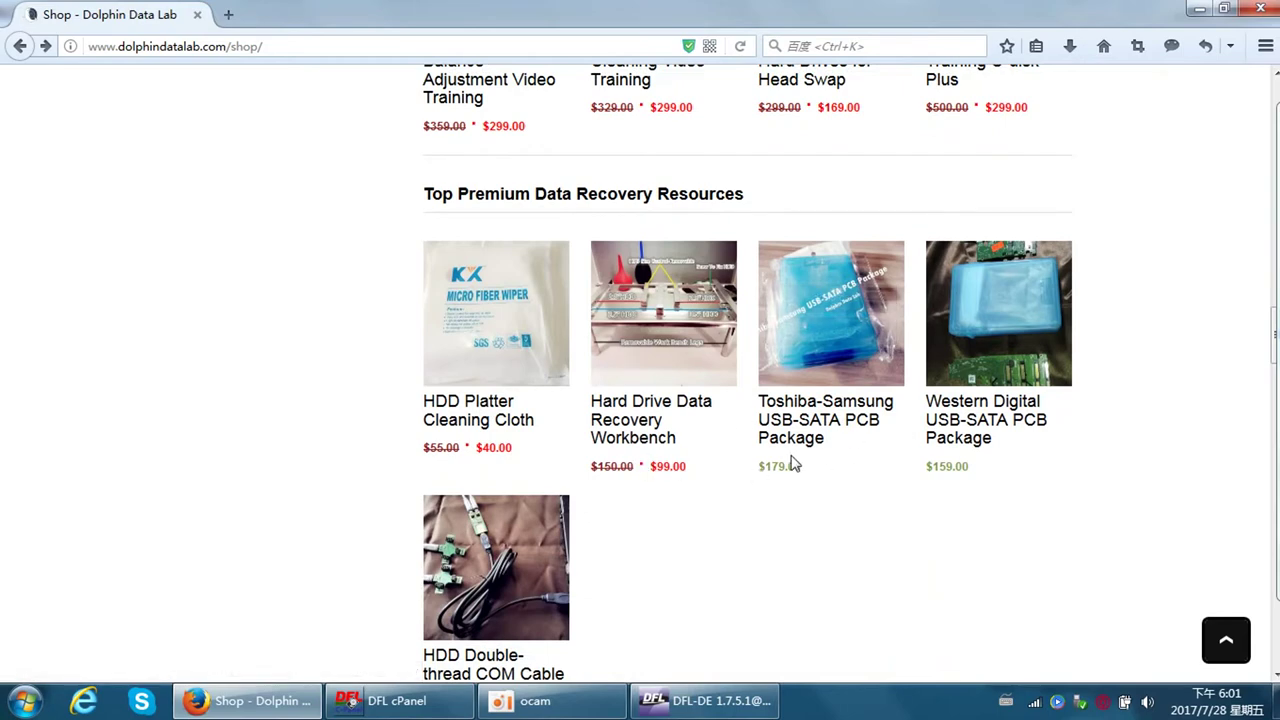
{"action": "scroll", "coordinate": [808, 523], "scroll_direction": "down", "scroll_amount": 1}
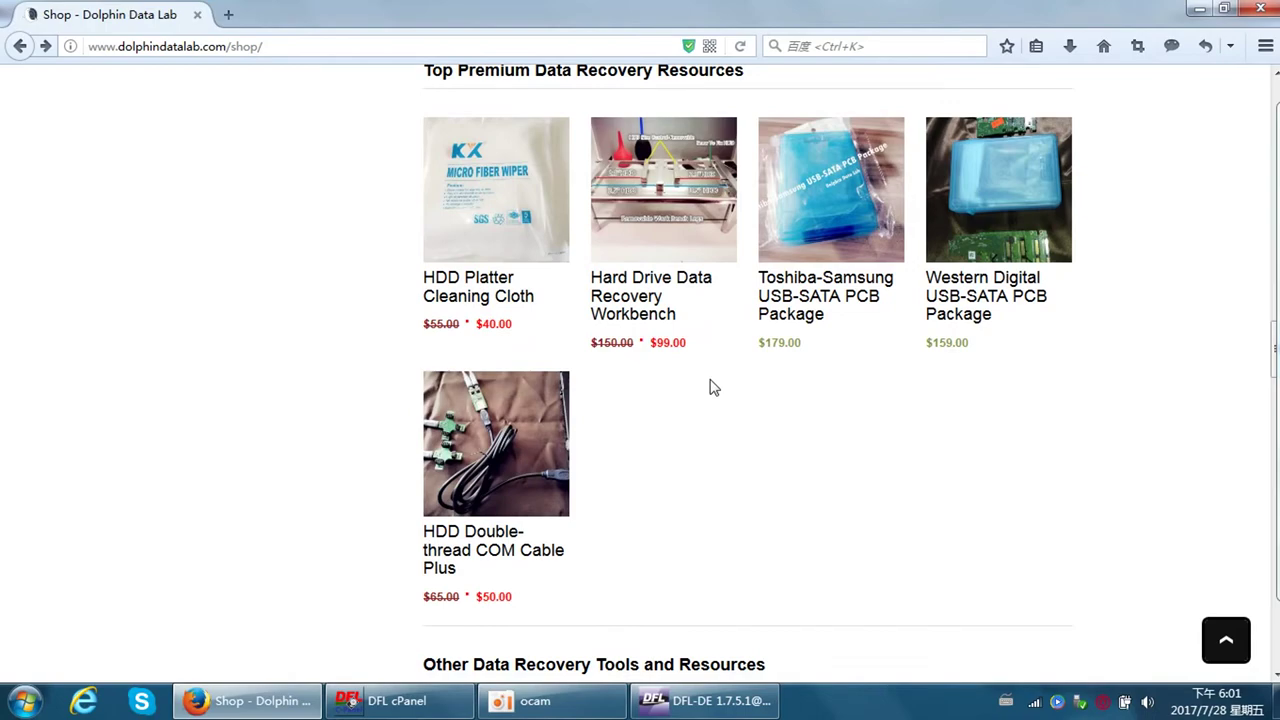
{"action": "left_click", "coordinate": [705, 700]}
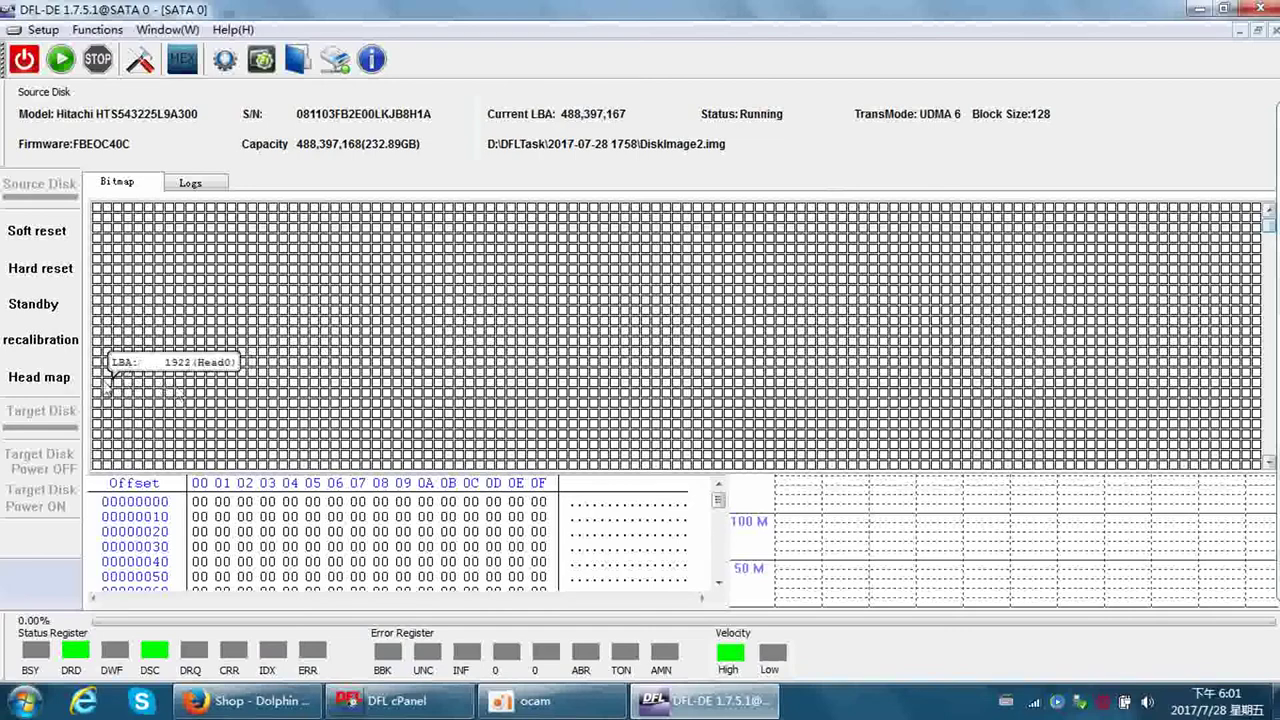
{"action": "left_click", "coordinate": [62, 380]}
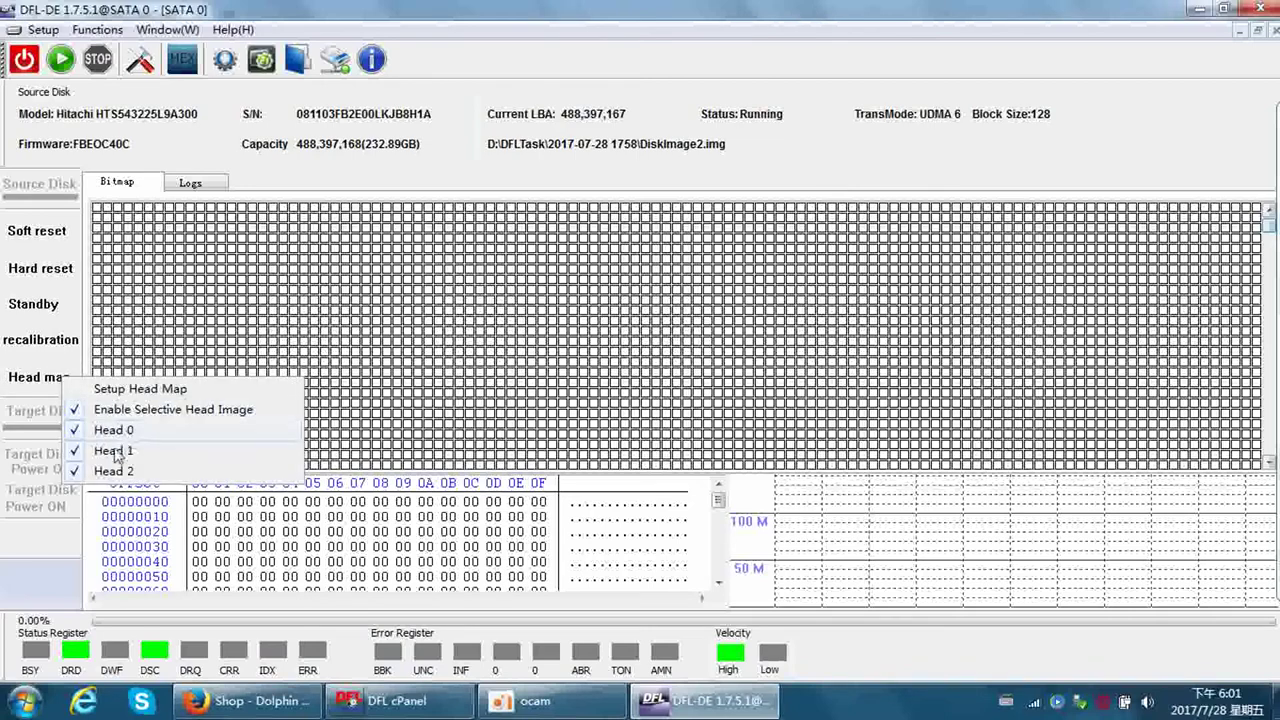
Step: Uncheck heads 1 and 2 so only head 0 stays selected, and start imaging
{"action": "left_click", "coordinate": [115, 450]}
{"action": "left_click", "coordinate": [53, 380]}
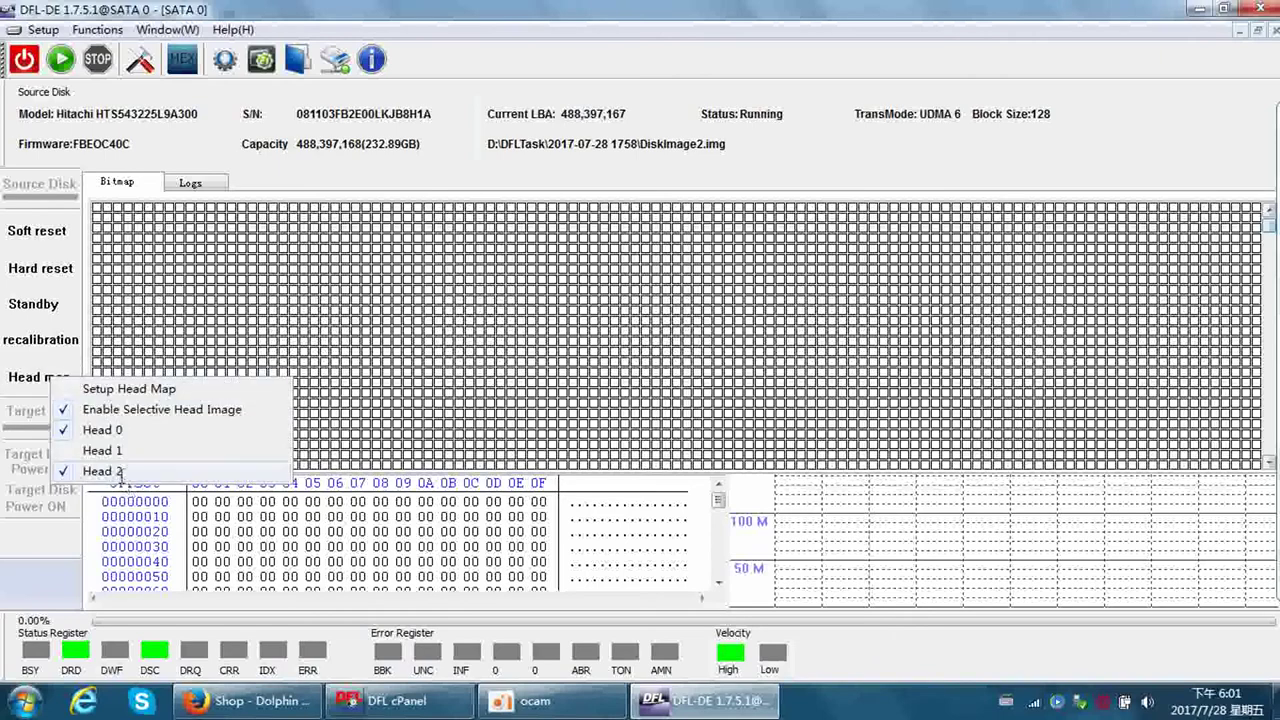
{"action": "left_click", "coordinate": [118, 471]}
{"action": "left_click", "coordinate": [64, 380]}
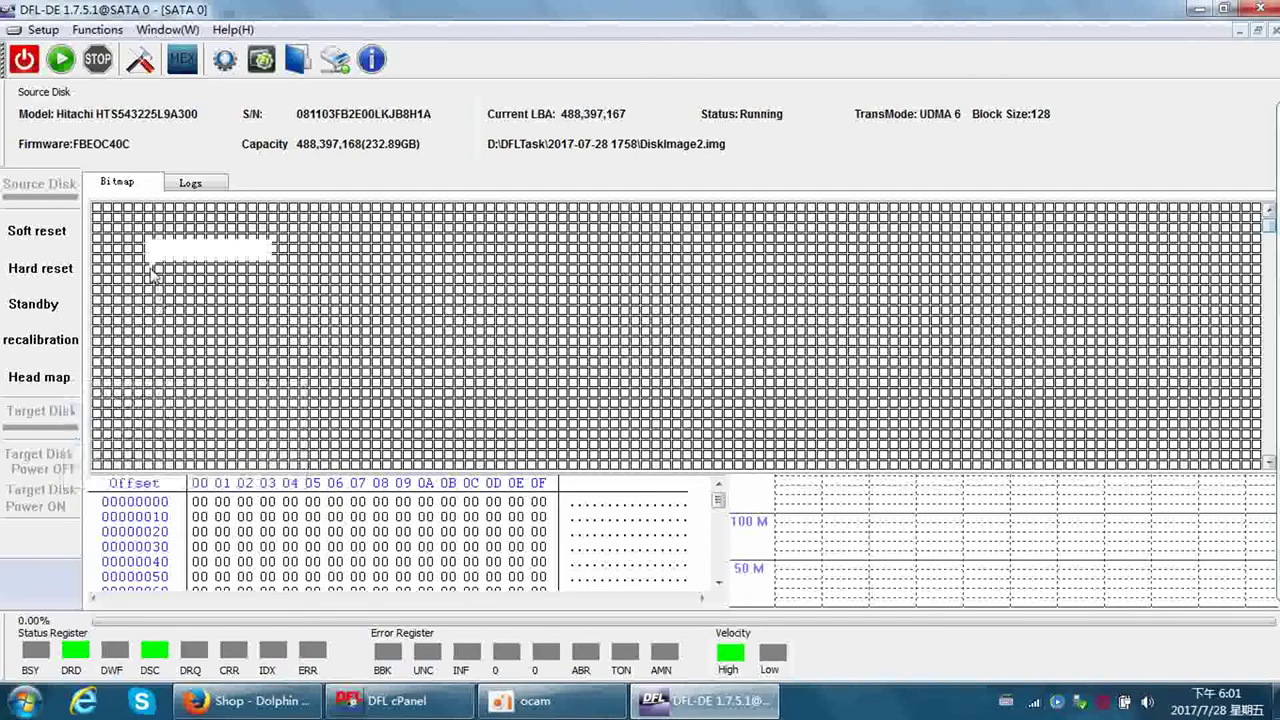
{"action": "left_click", "coordinate": [60, 59]}
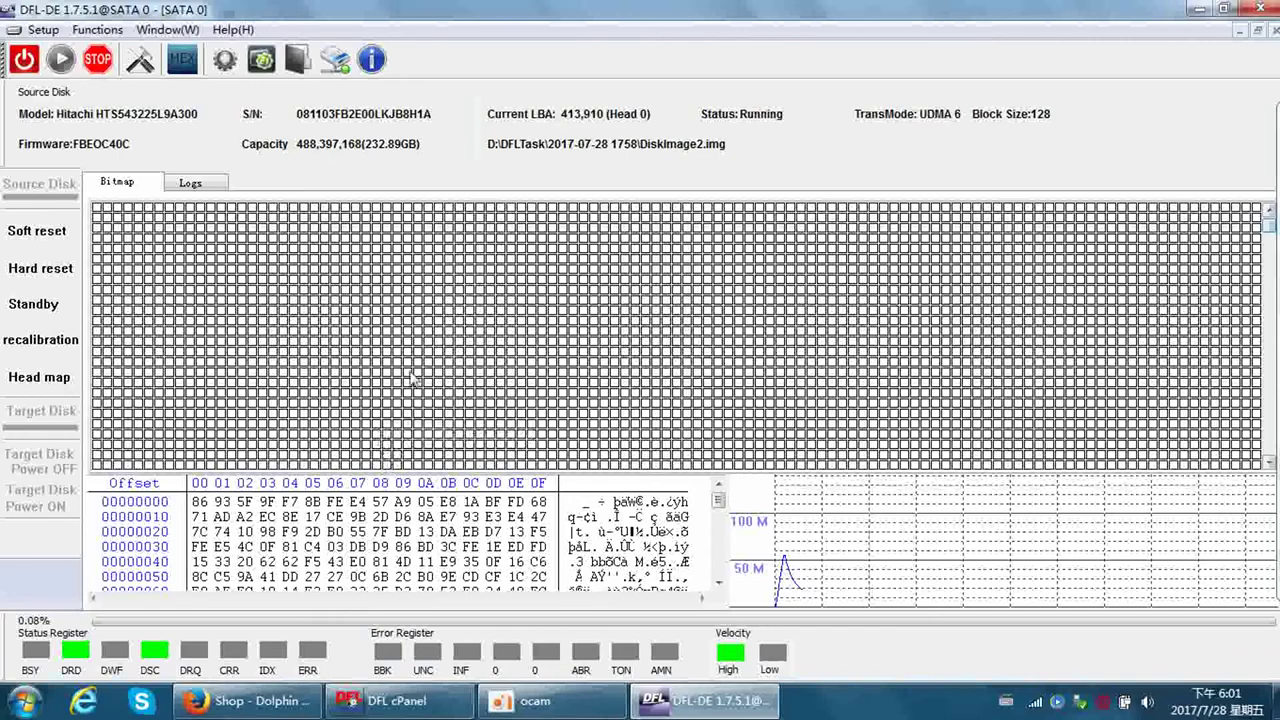
{"action": "mouse_move", "coordinate": [170, 250]}
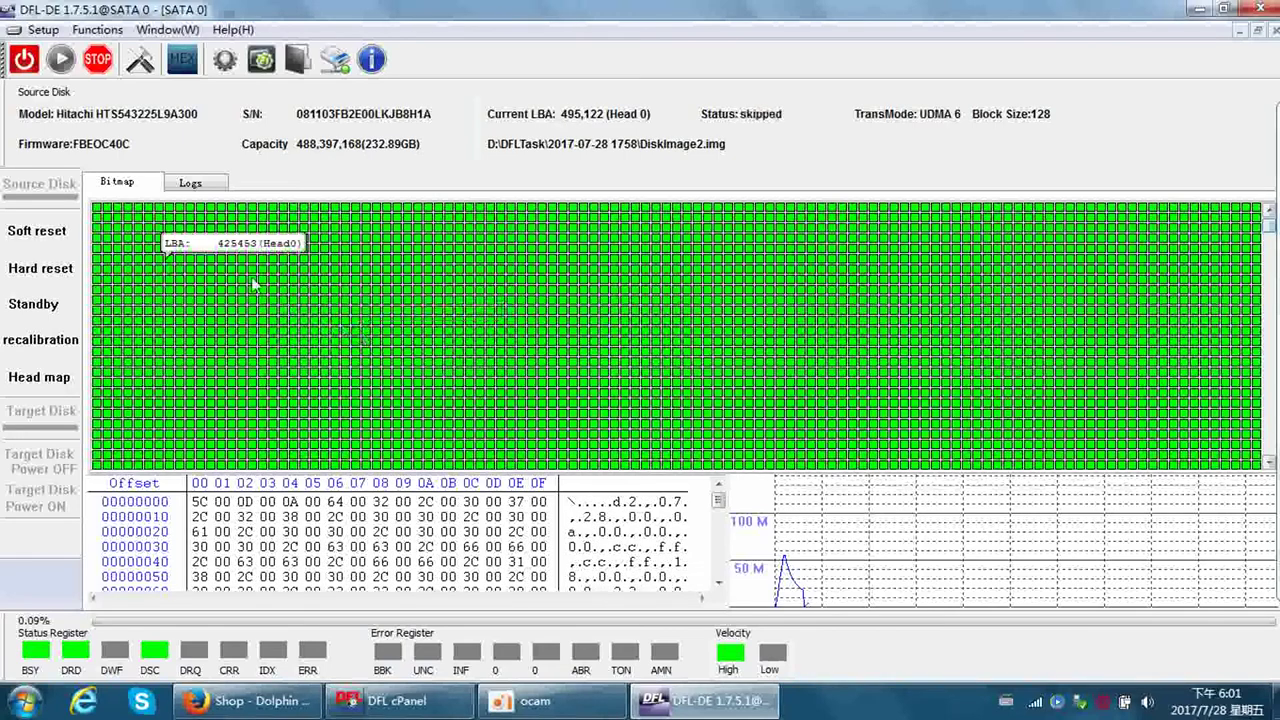
{"action": "left_click", "coordinate": [45, 386]}
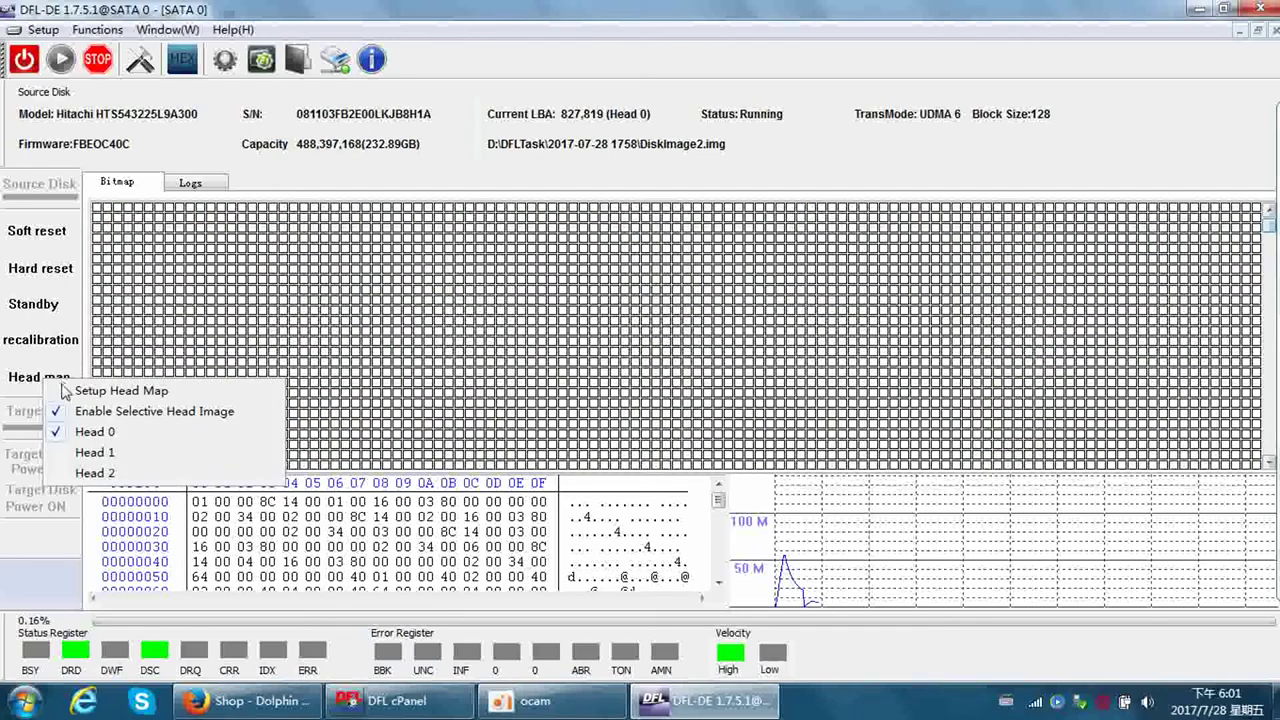
Step: Check head 1 and uncheck head 0 so imaging continues on head 1 only
{"action": "left_click", "coordinate": [88, 451]}
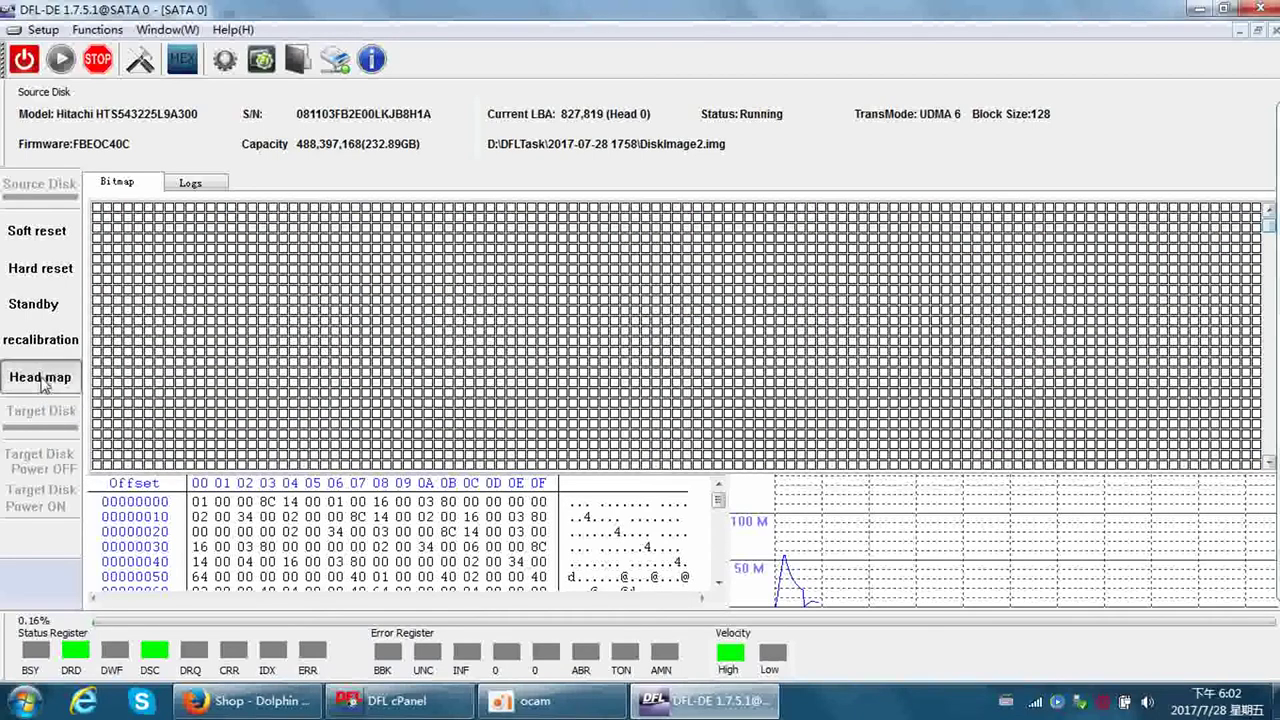
{"action": "left_click", "coordinate": [42, 381]}
{"action": "left_click", "coordinate": [93, 438]}
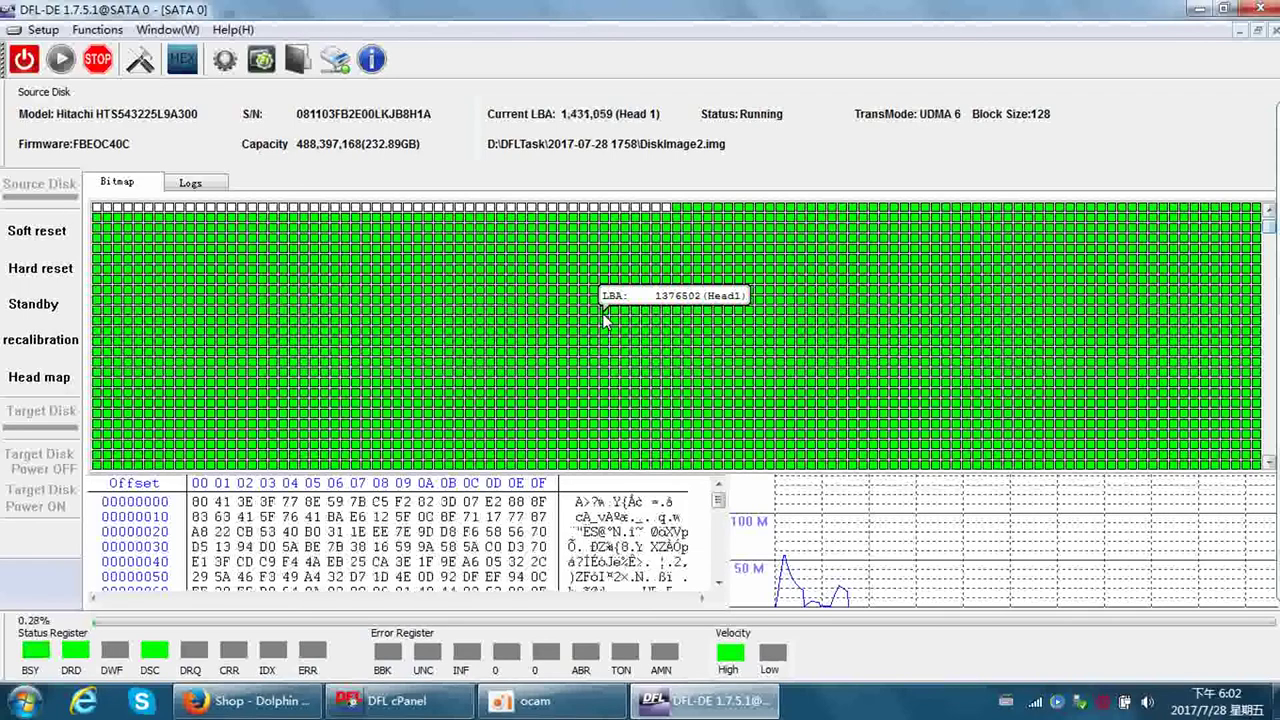
Step: Uncheck head 1 and check head 2 so only head 2 is imaged
{"action": "left_click", "coordinate": [52, 377]}
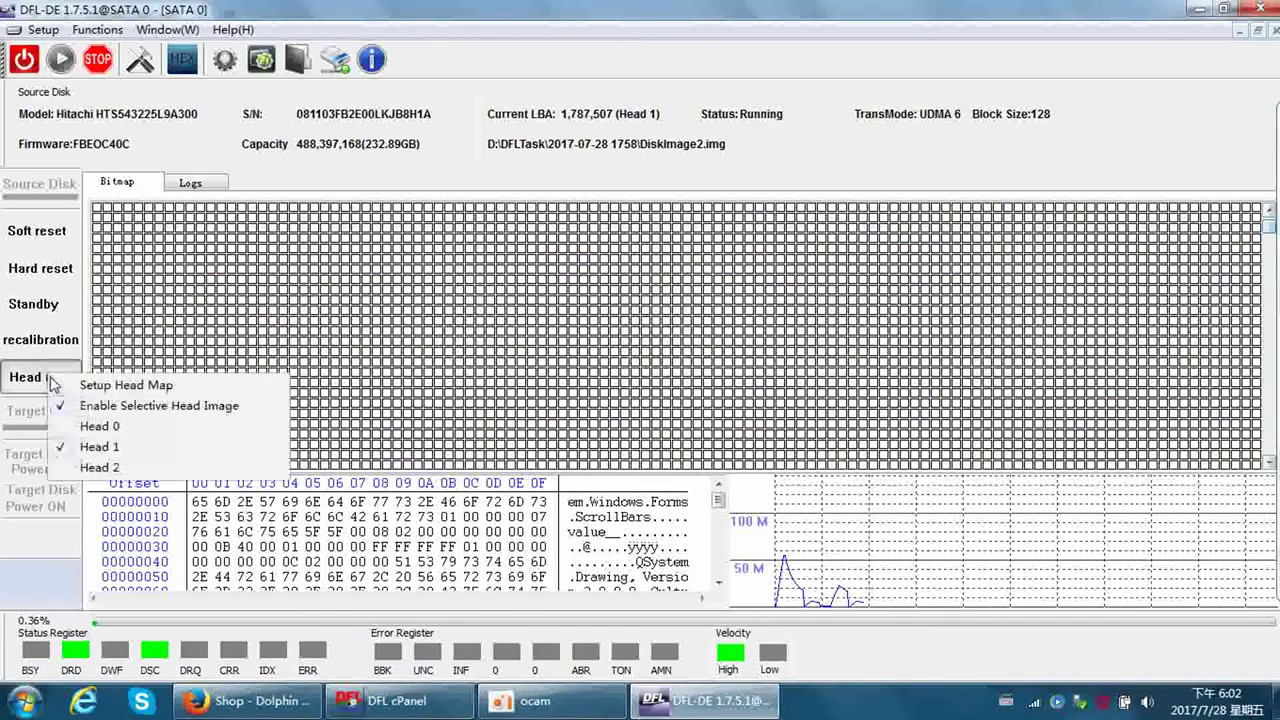
{"action": "left_click", "coordinate": [95, 450]}
{"action": "left_click", "coordinate": [70, 377]}
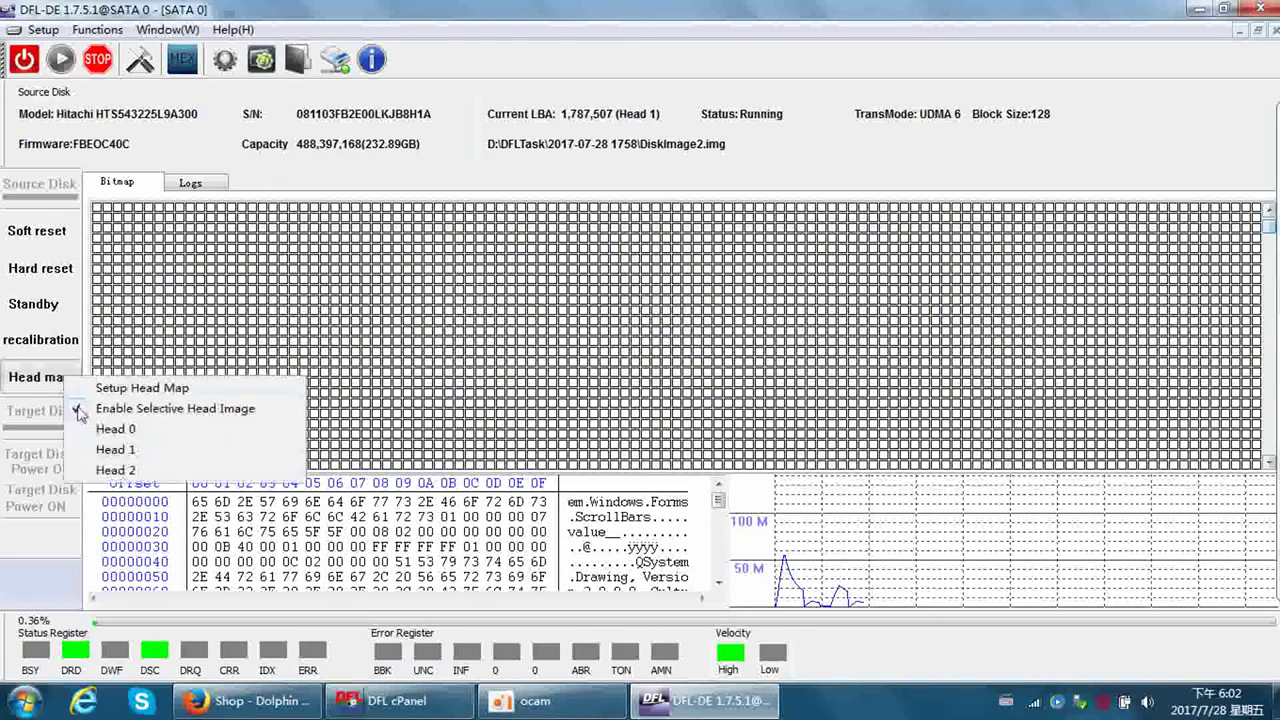
{"action": "left_click", "coordinate": [75, 470]}
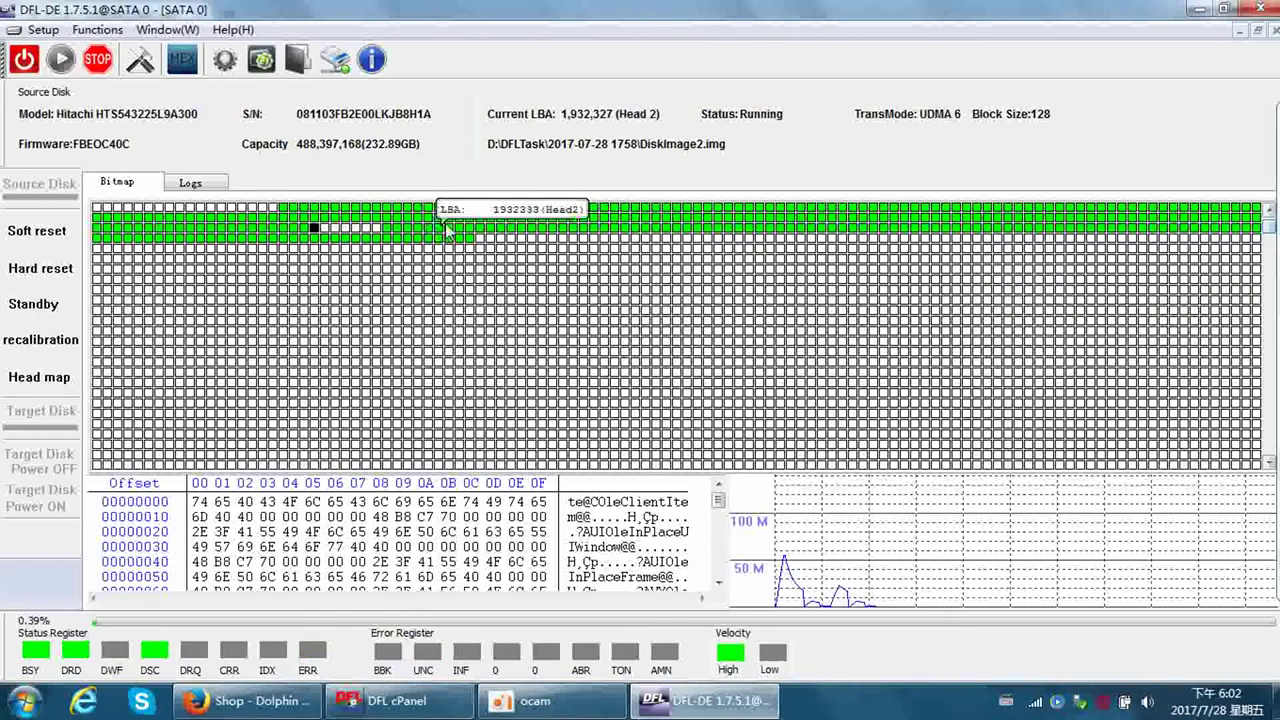
Step: Check heads 0 and 1, uncheck head 2, and close the head map menu
{"action": "left_click", "coordinate": [39, 383]}
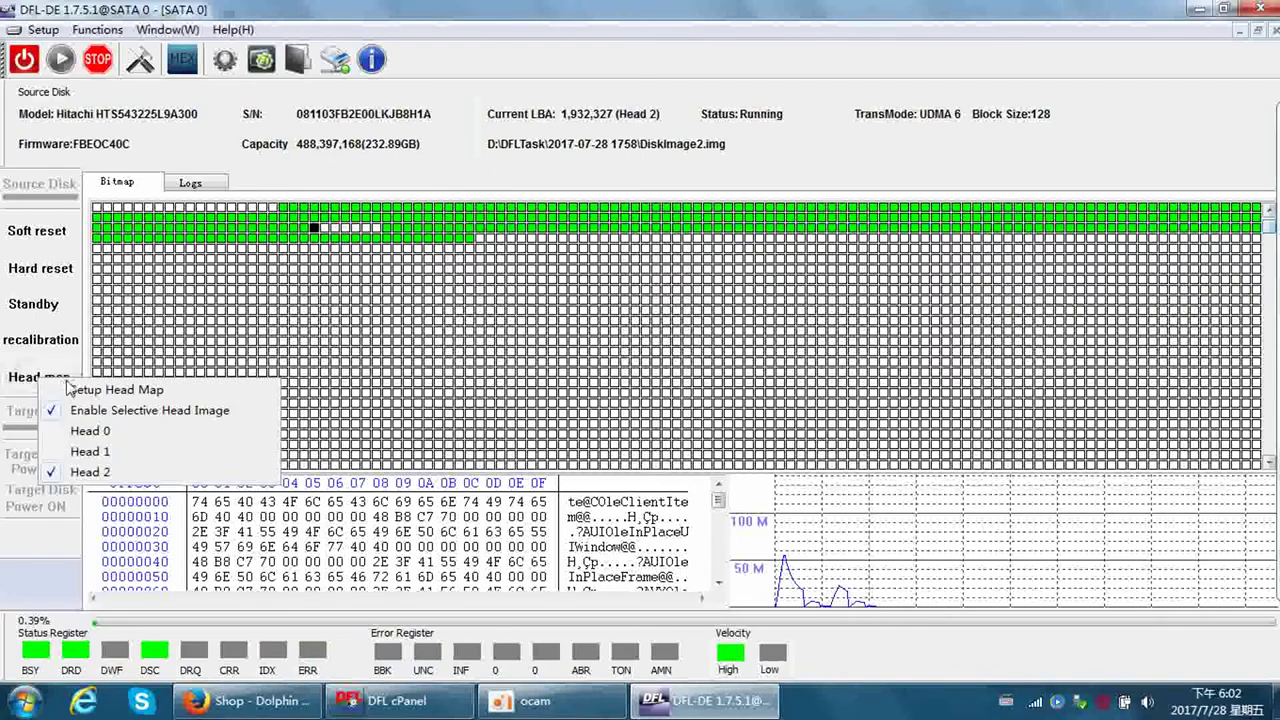
{"action": "left_click", "coordinate": [98, 440]}
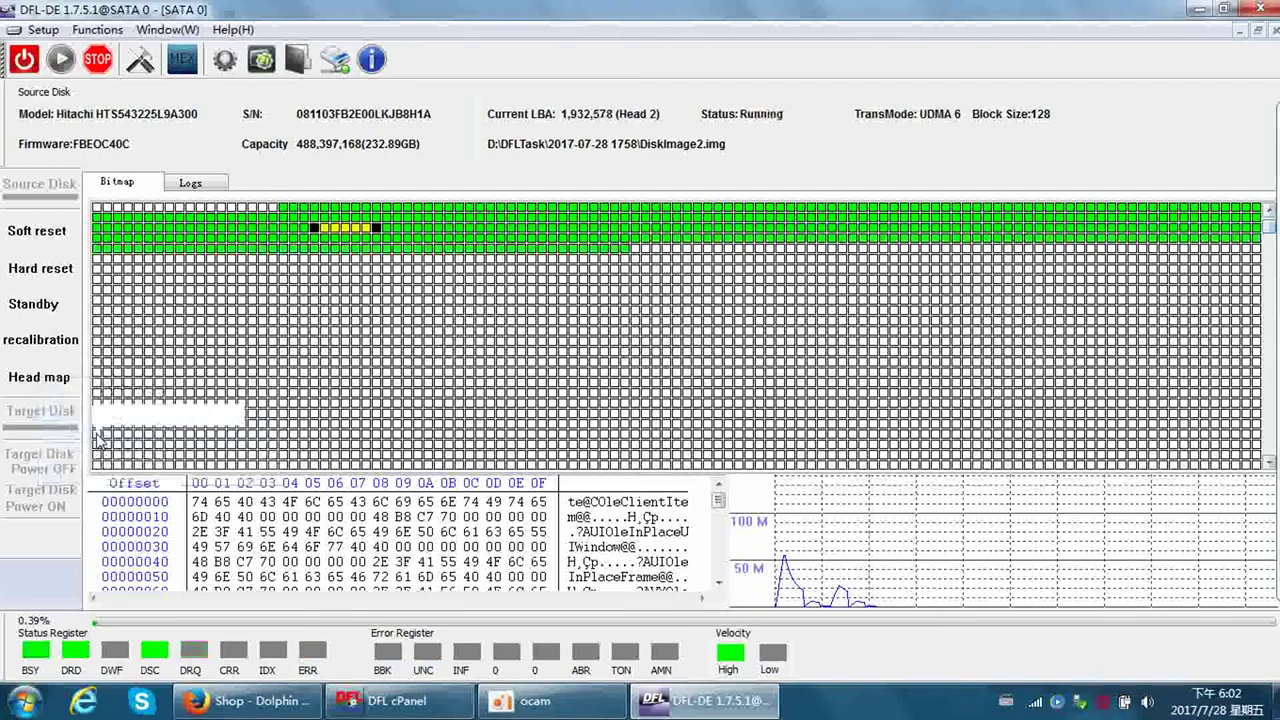
{"action": "left_click", "coordinate": [50, 381]}
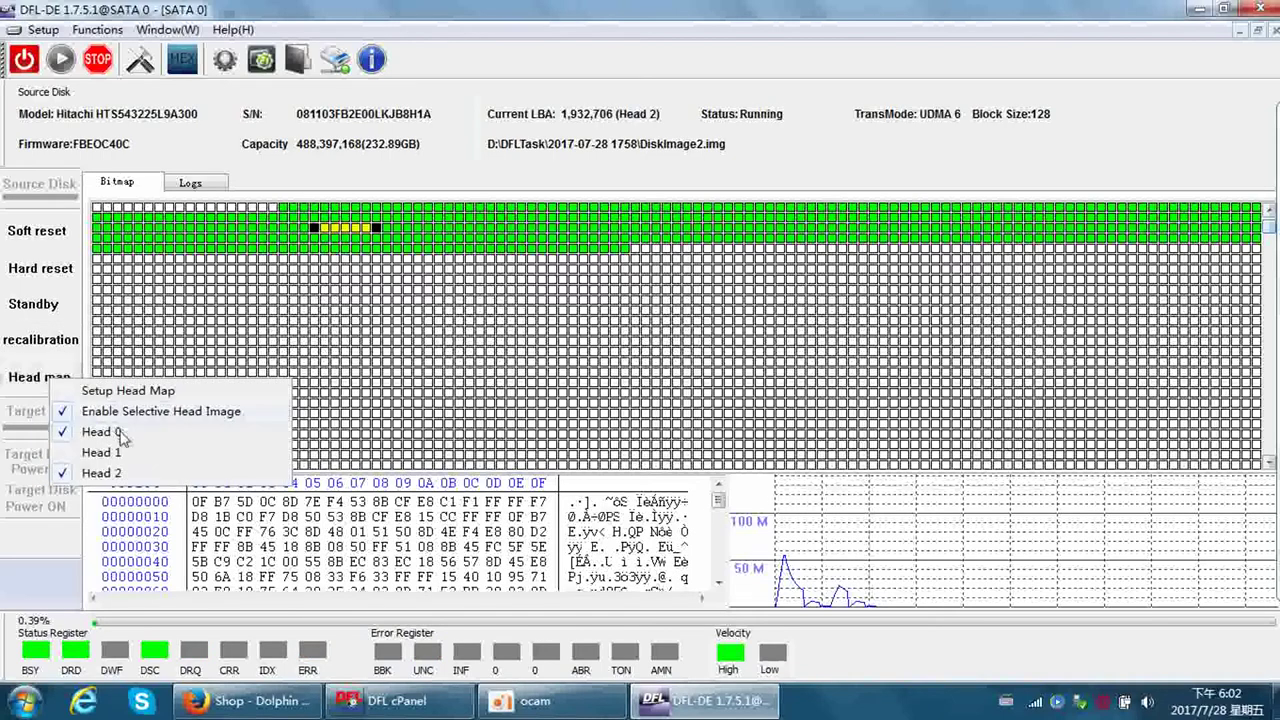
{"action": "left_click", "coordinate": [105, 452]}
{"action": "left_click", "coordinate": [60, 383]}
{"action": "left_click", "coordinate": [108, 478]}
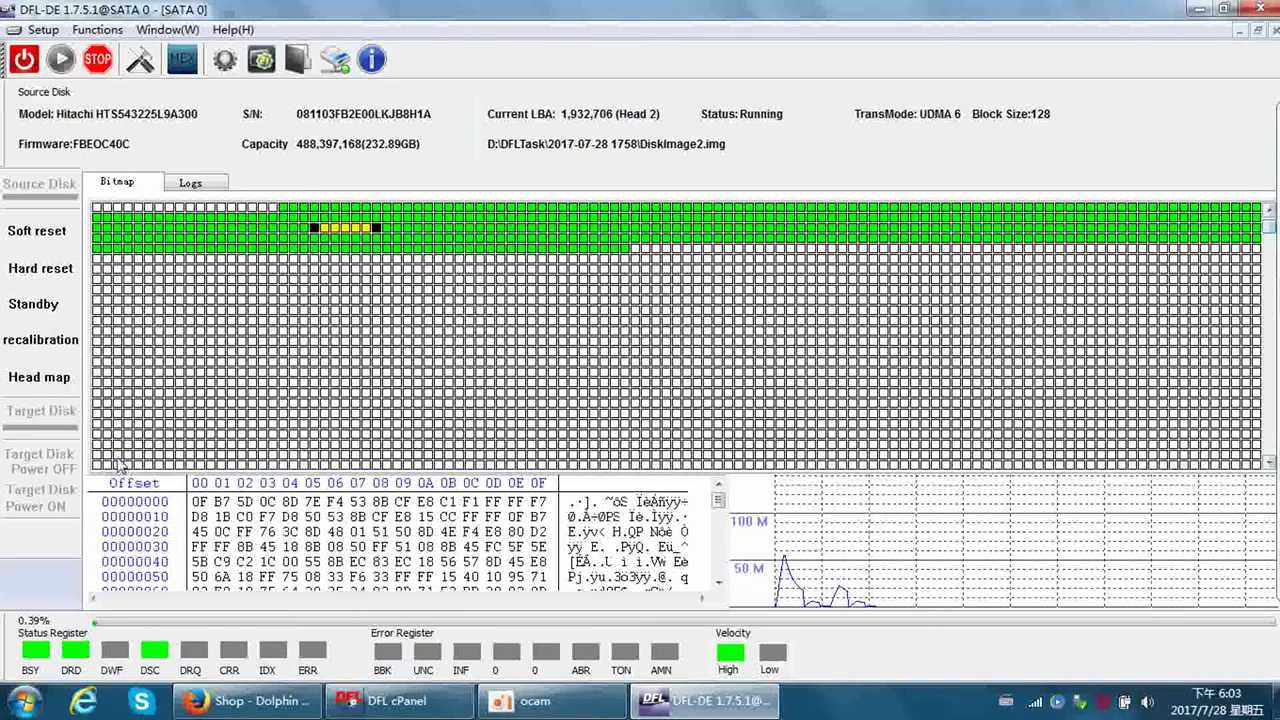
{"action": "left_click", "coordinate": [58, 380]}
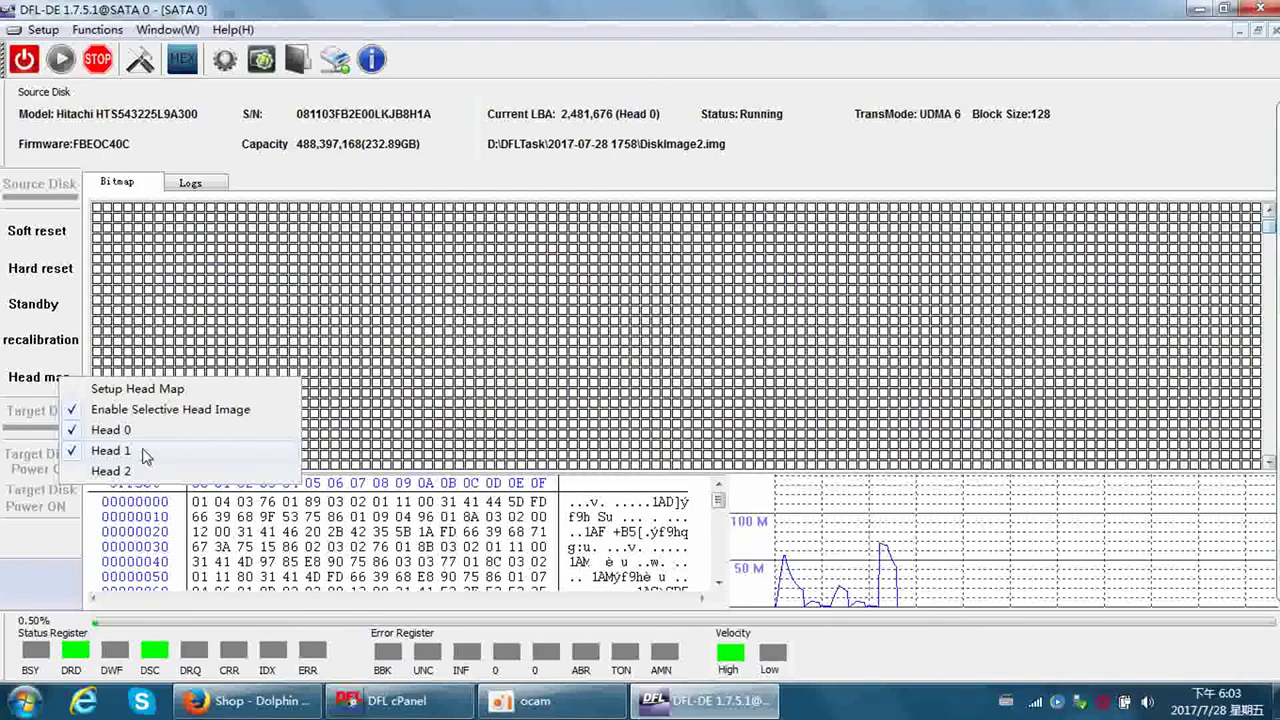
{"action": "left_click", "coordinate": [110, 430]}
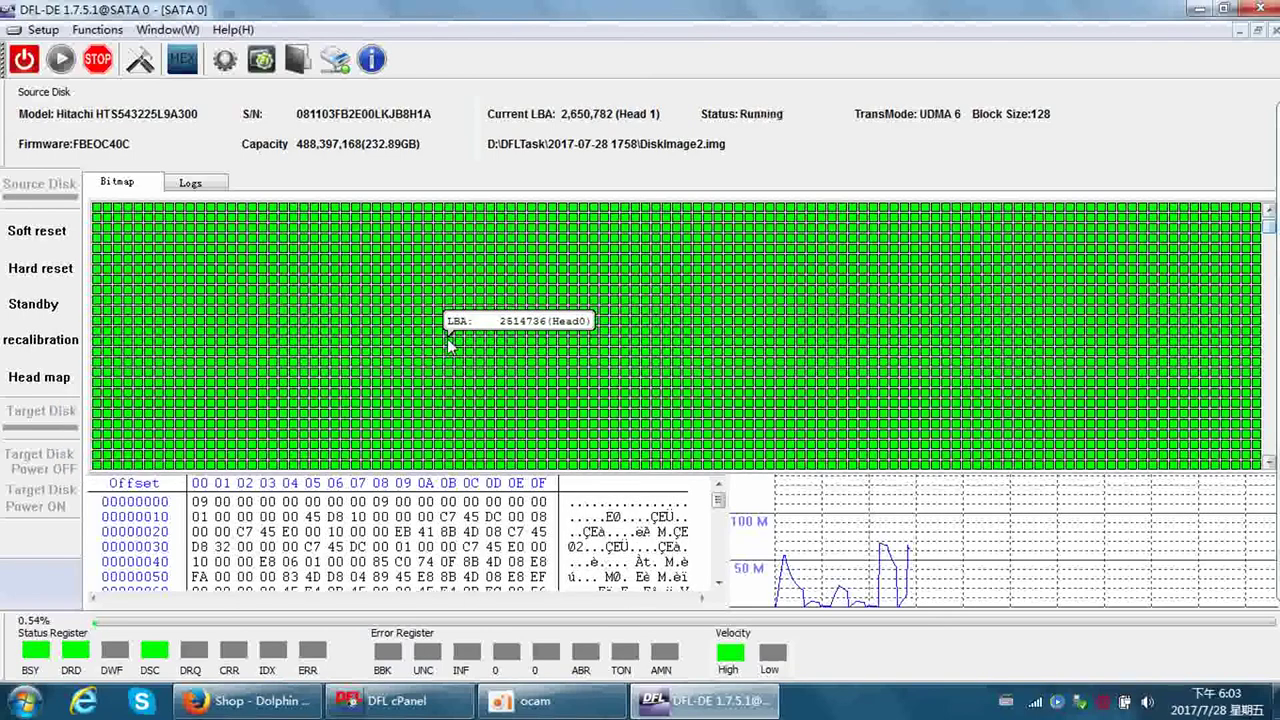